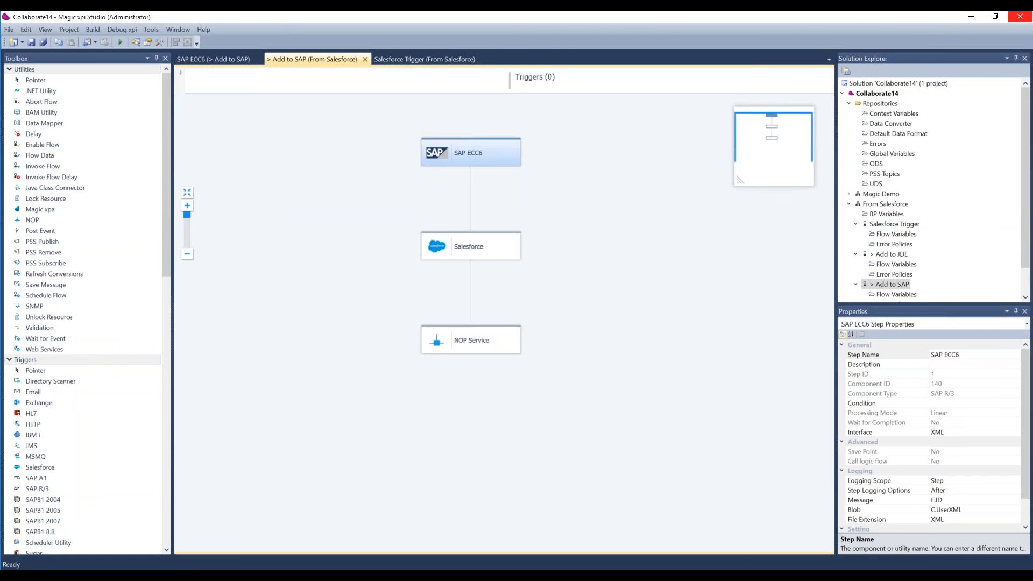
Examine the Salesforce Trigger flow, the Add to SAP flow and the SAP ECC6 field mapping.
left_click(383, 58)
left_click(385, 61)
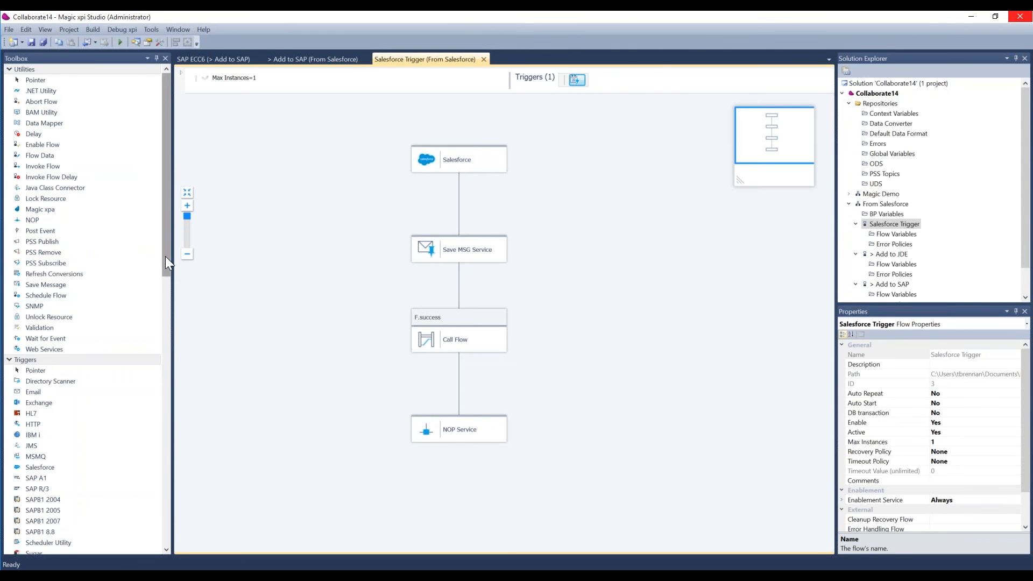
mouse_move(166, 256)
left_mouse_down()
mouse_move(176, 340)
mouse_move(173, 506)
mouse_move(187, 280)
mouse_move(176, 262)
left_mouse_up()
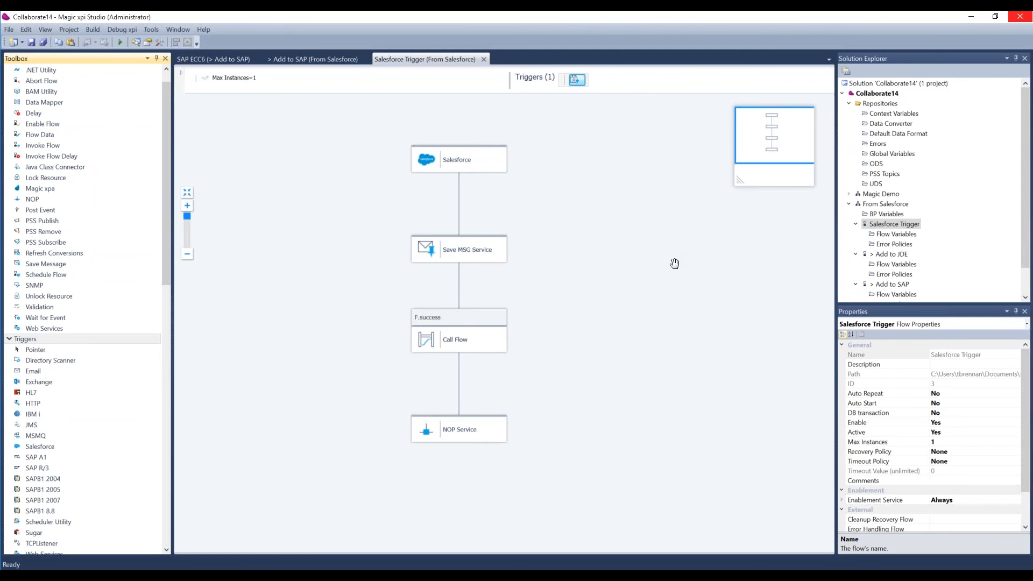
left_click(305, 57)
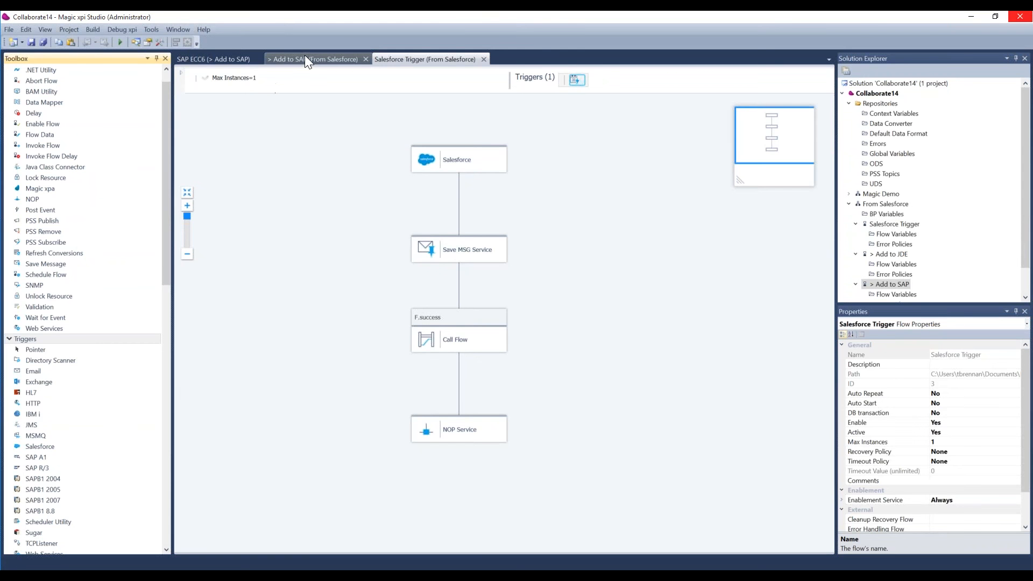
left_click(201, 58)
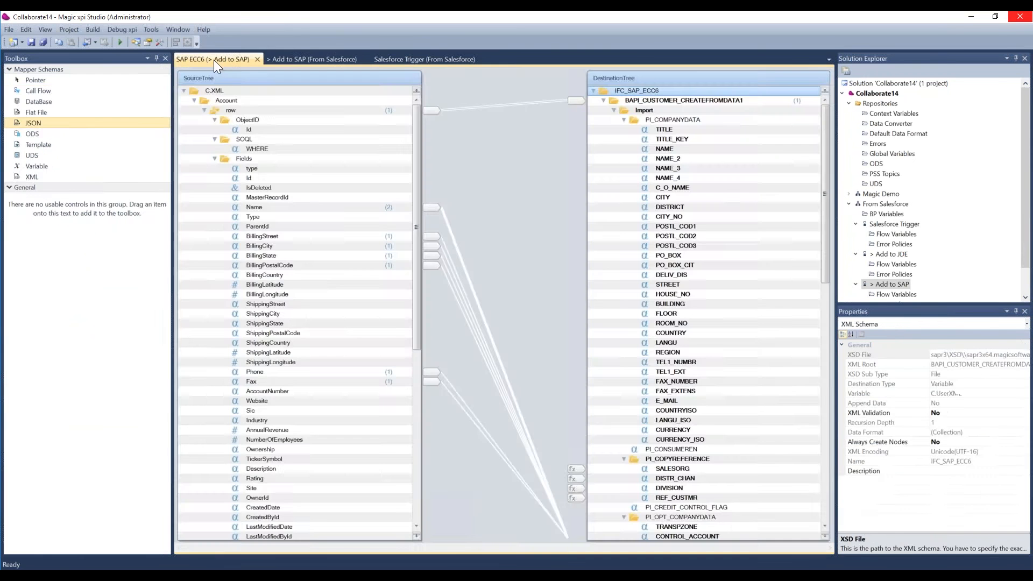
left_click(423, 61)
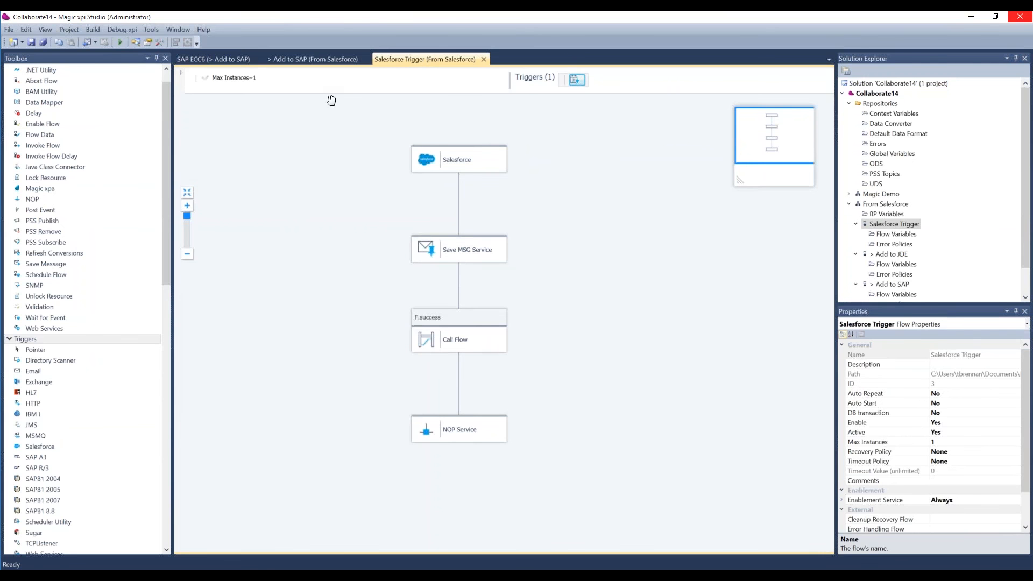
left_click(326, 61)
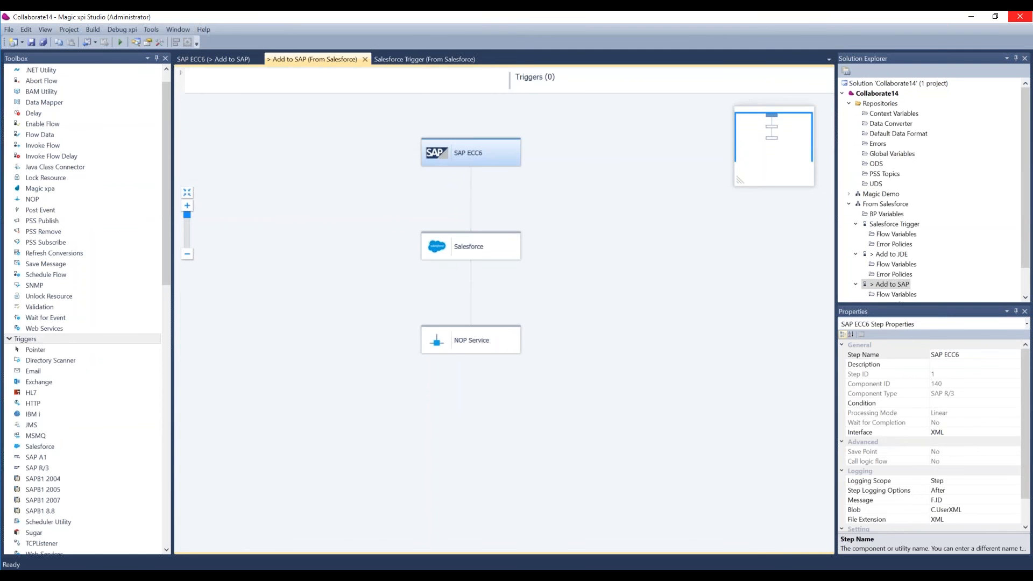
left_click(429, 59)
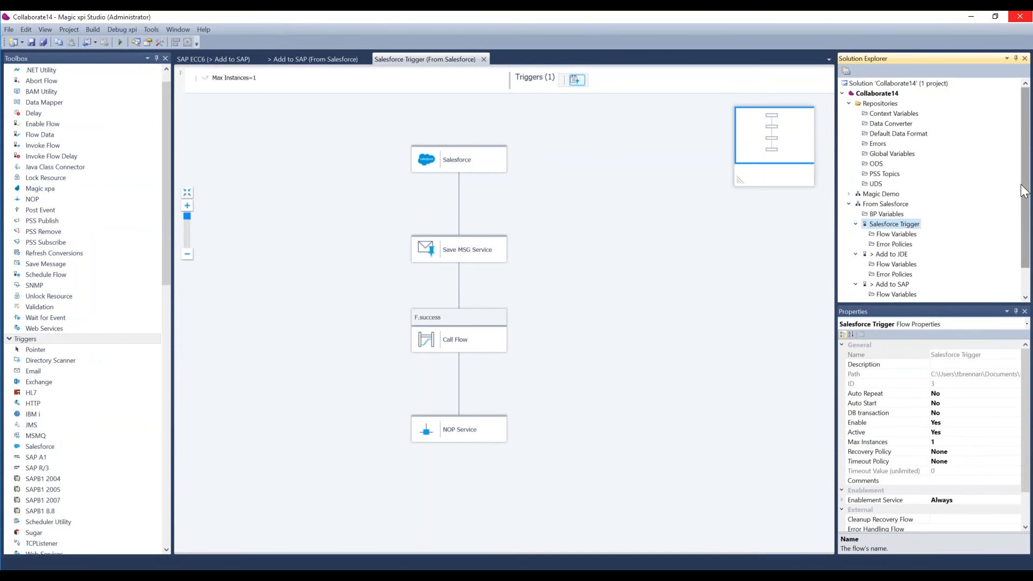
Compare the Salesforce Trigger and Add to SAP flows, and check the Add to JDE flow's properties under From Salesforce.
left_click_drag(1021, 184, 1020, 209)
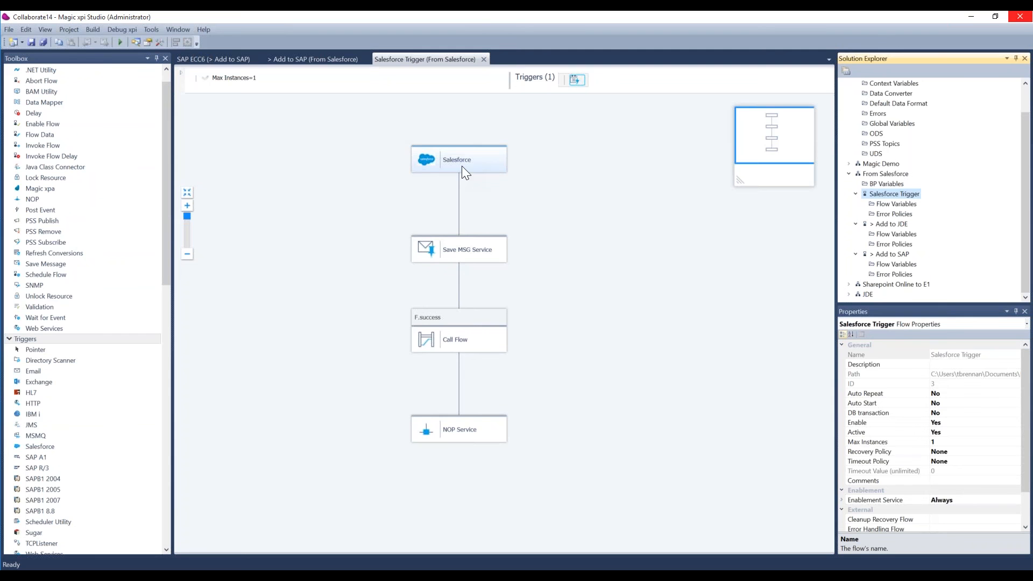
left_click(341, 58)
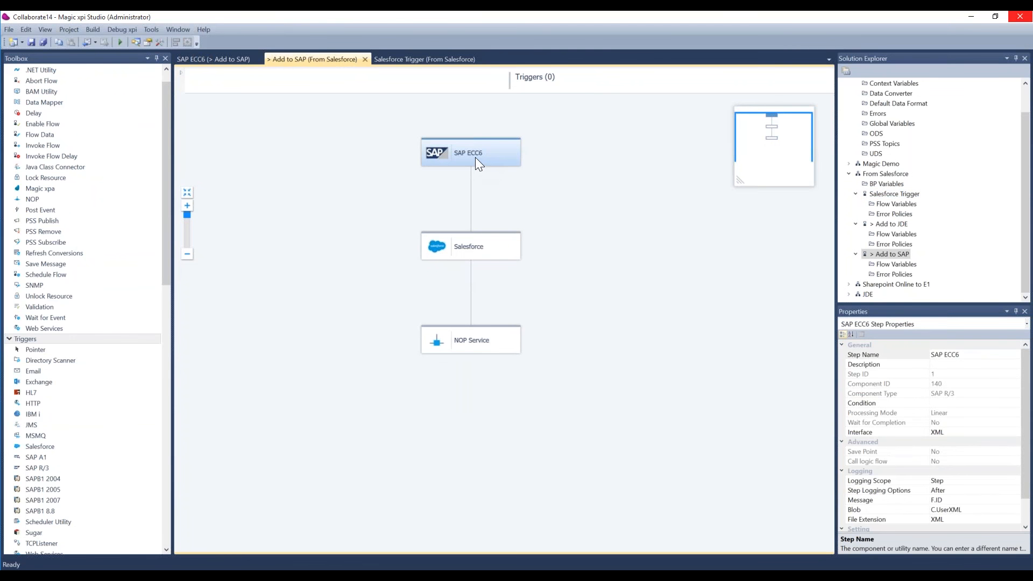
left_click(398, 62)
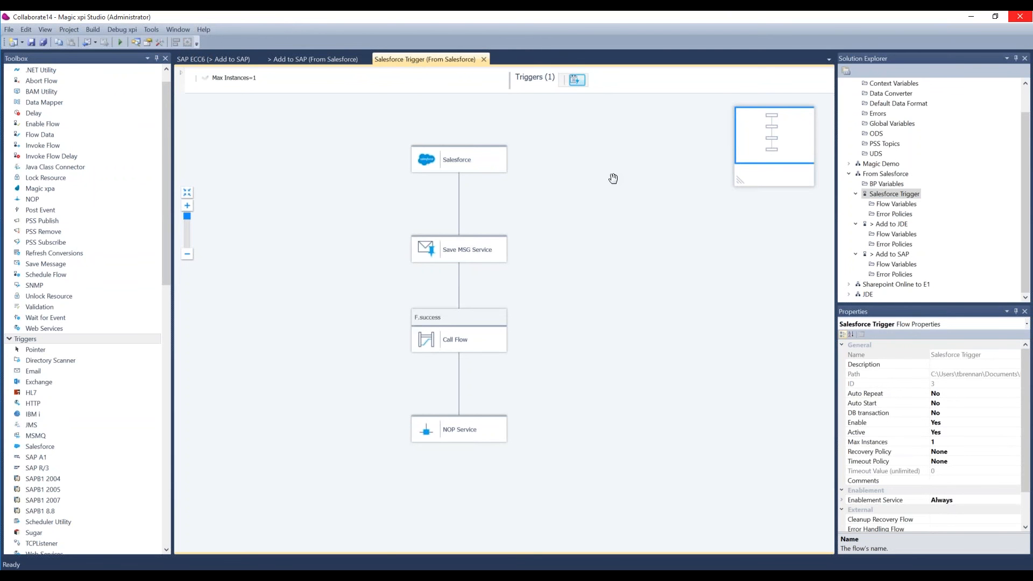
left_click(326, 58)
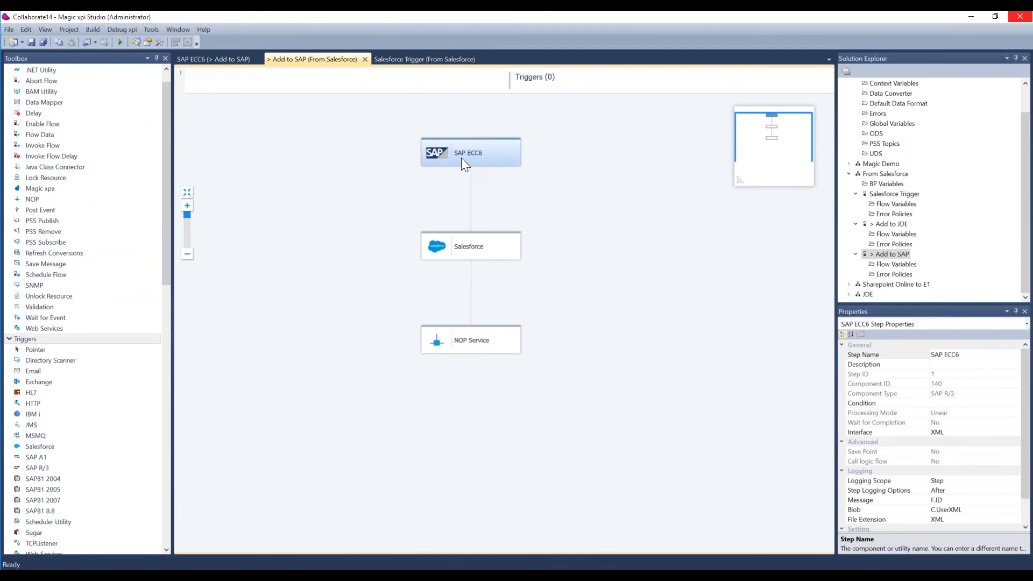
left_click(429, 59)
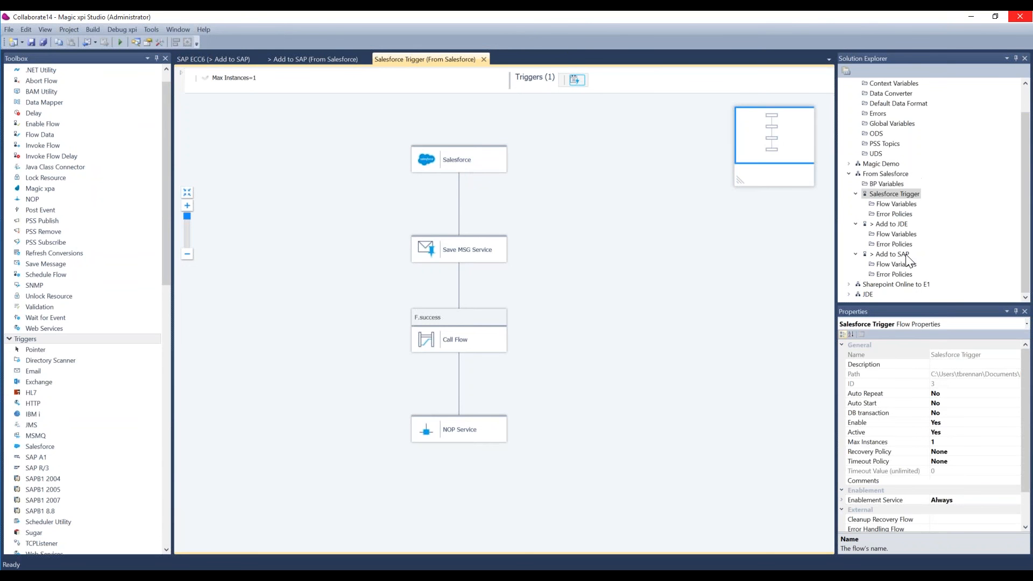
left_click(891, 224)
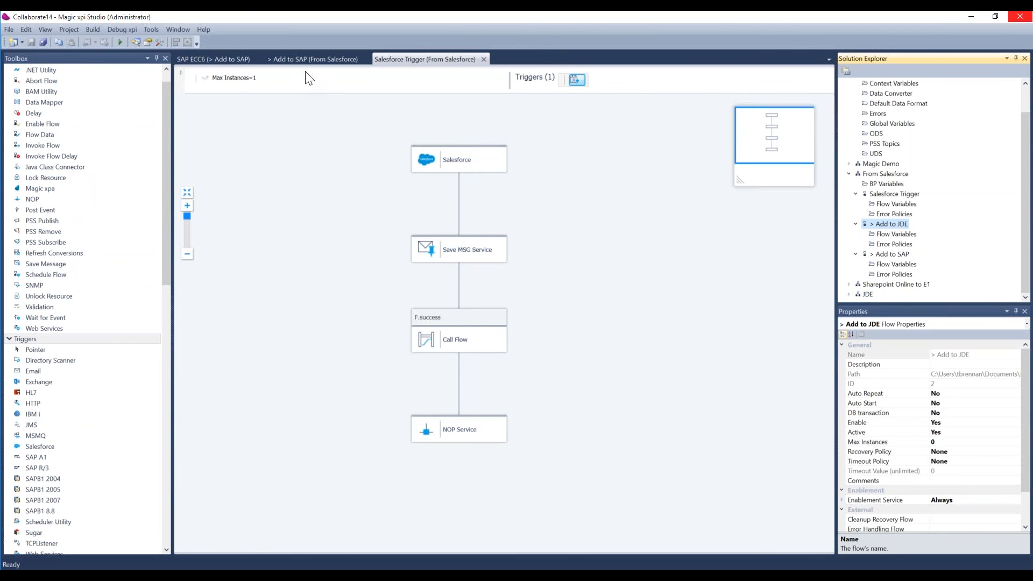
left_click(311, 58)
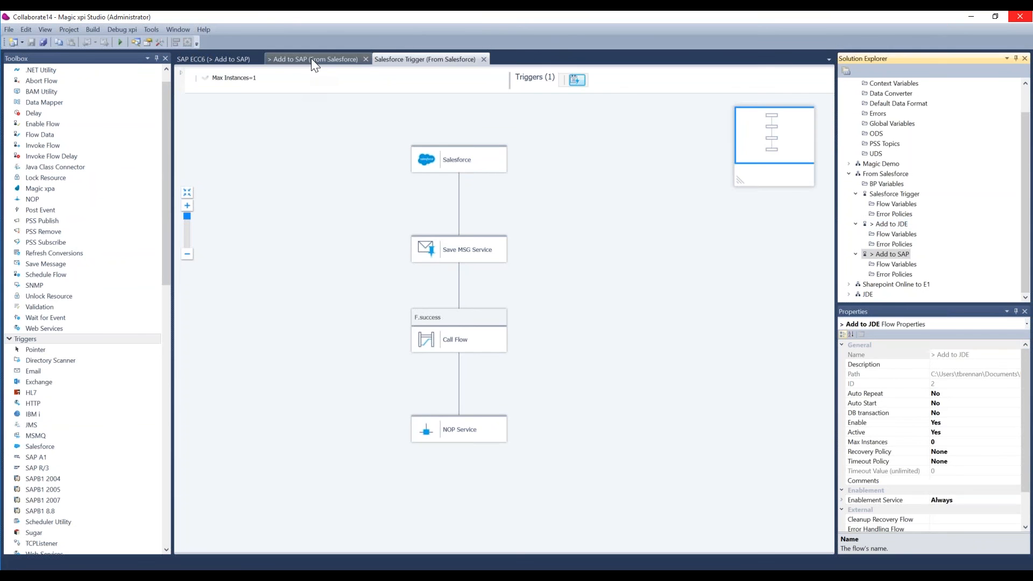
left_click(400, 54)
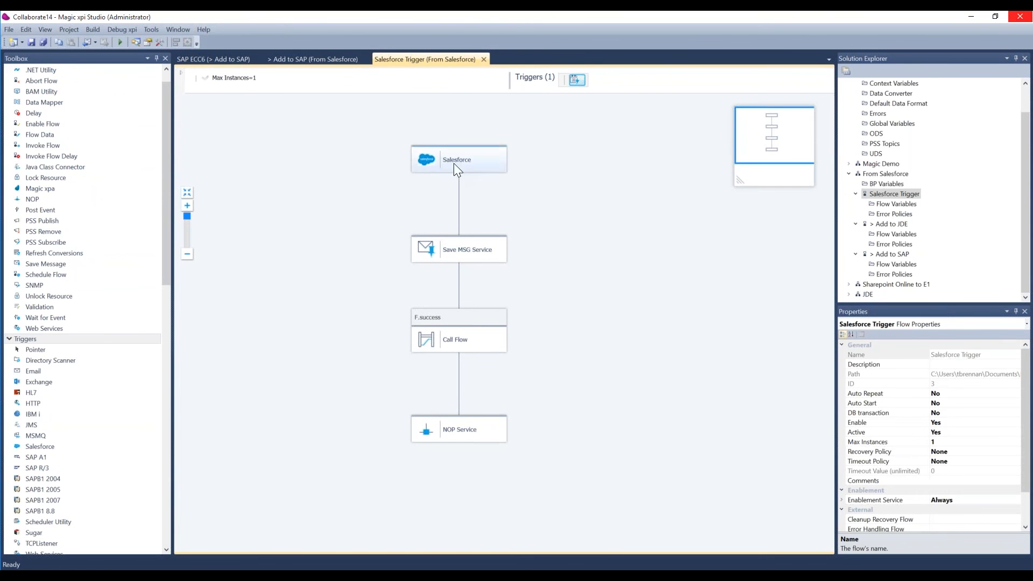
left_click(293, 59)
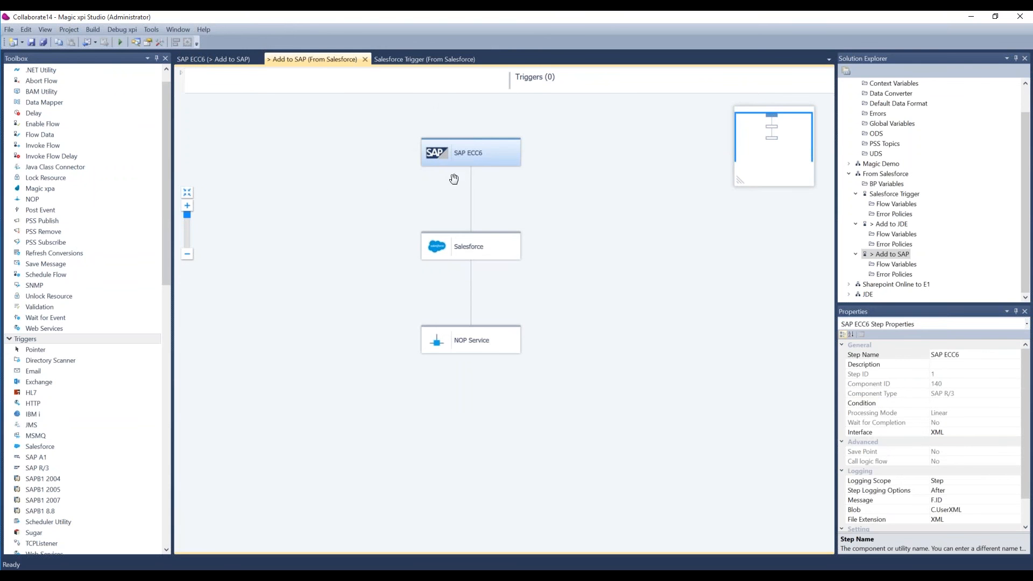
left_click(418, 60)
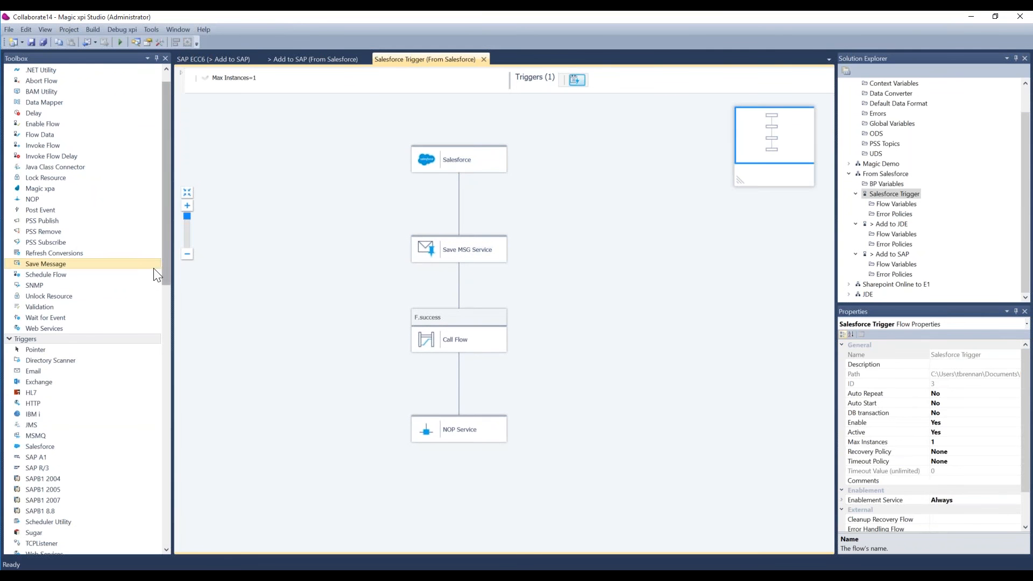
View the SAP ECC6 step's configuration in the Add to SAP flow and examine its source-to-destination data mapping.
left_click_drag(164, 271, 163, 533)
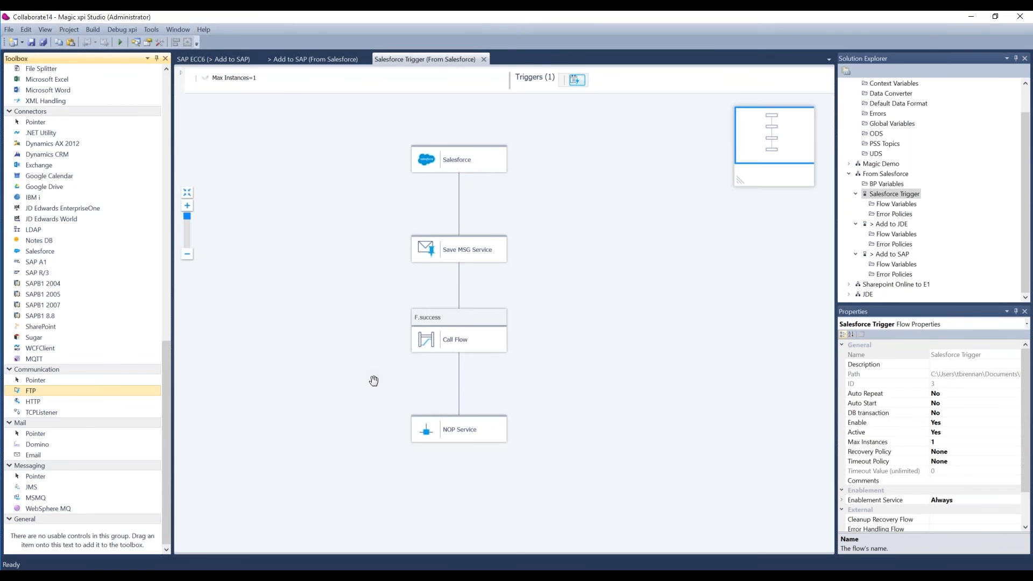
left_click(309, 60)
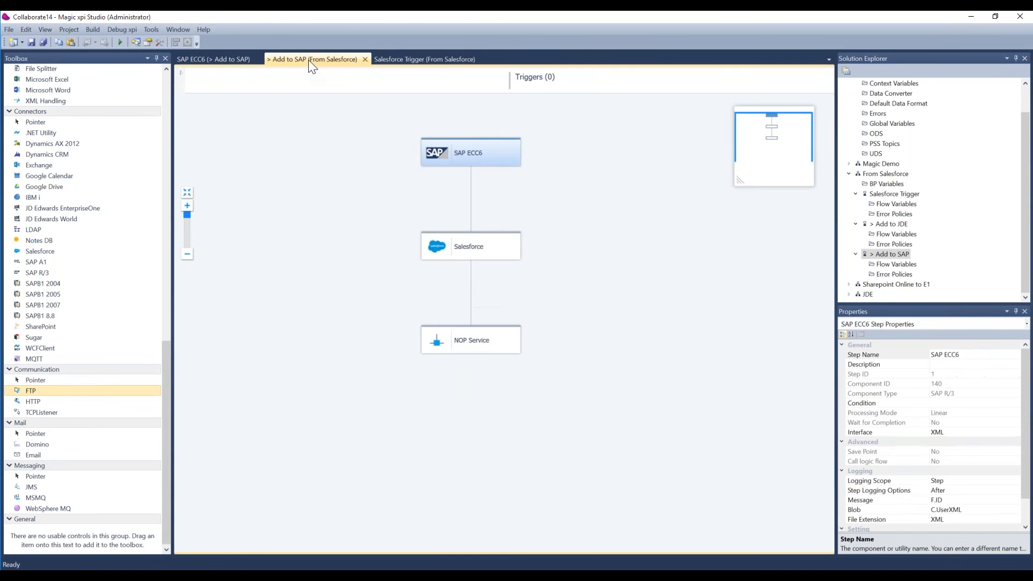
right_click(479, 162)
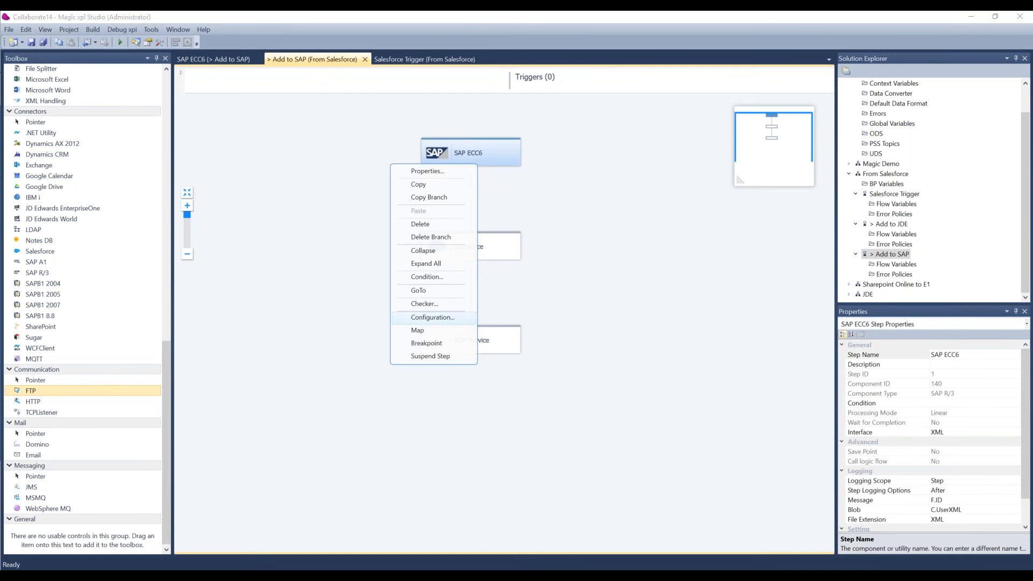
left_click(448, 316)
left_click(610, 336)
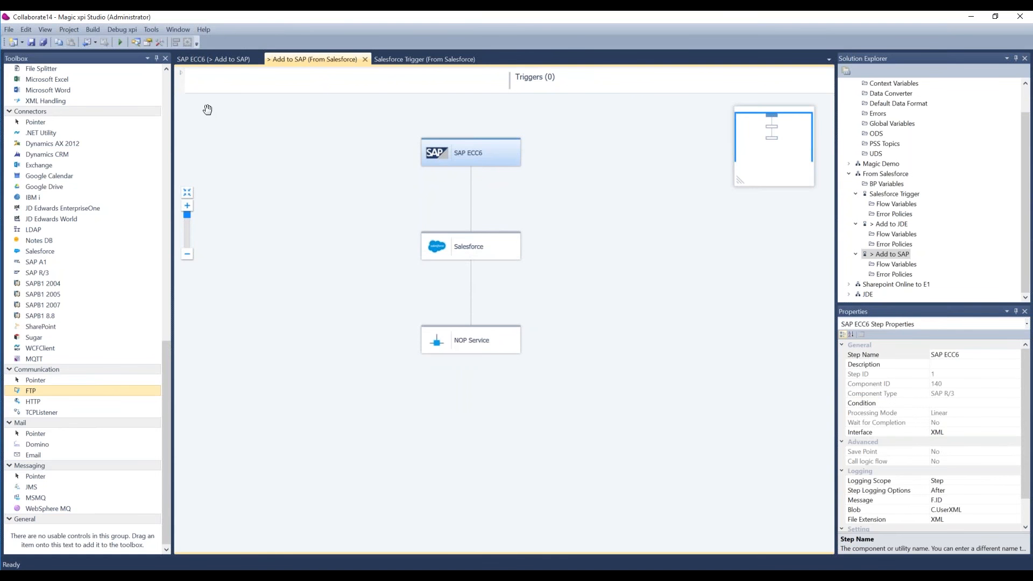
left_click(200, 62)
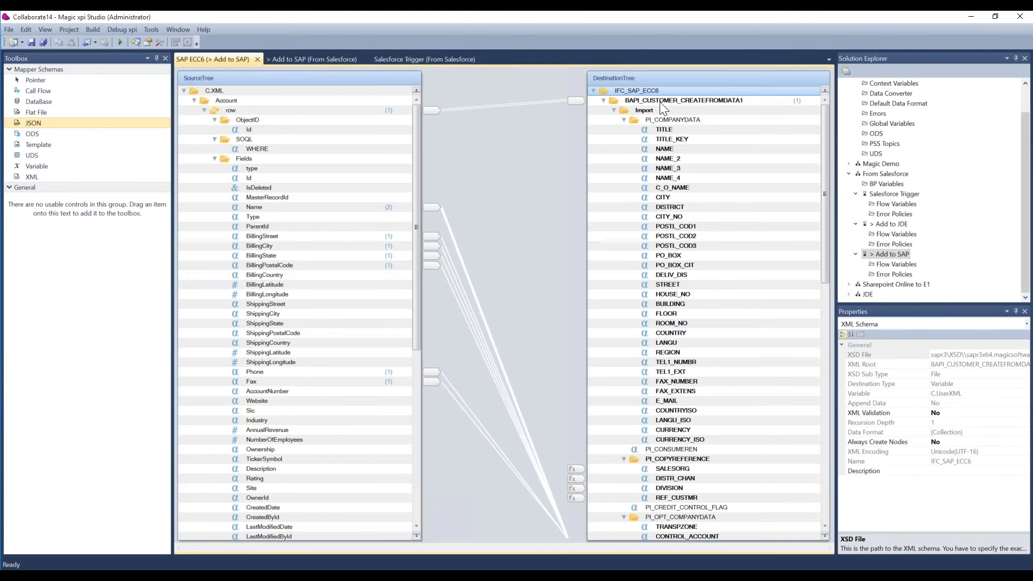
left_click(330, 59)
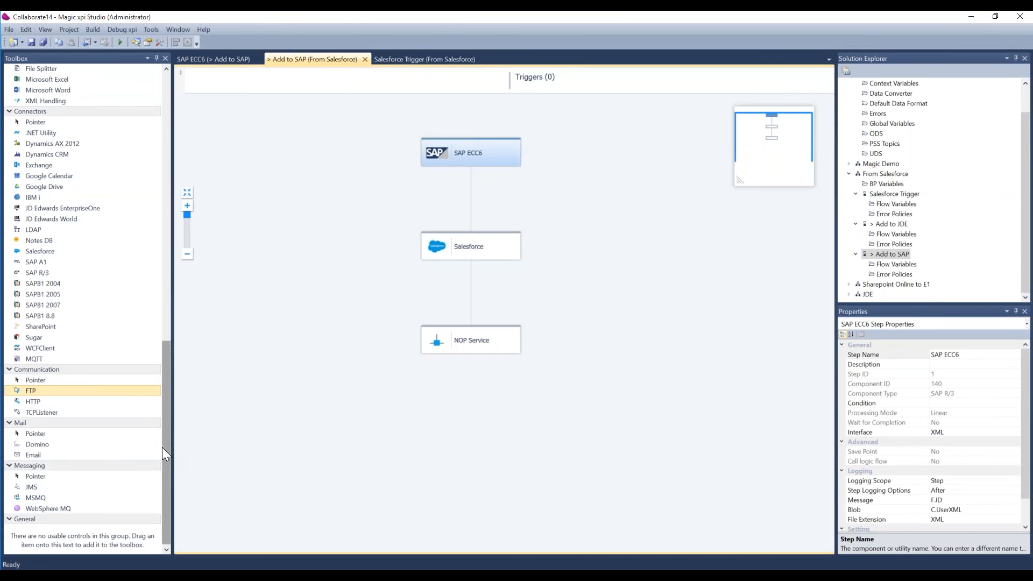
Look through the file management, connector and communication components available for the Add to SAP flow.
left_click_drag(163, 447, 168, 418)
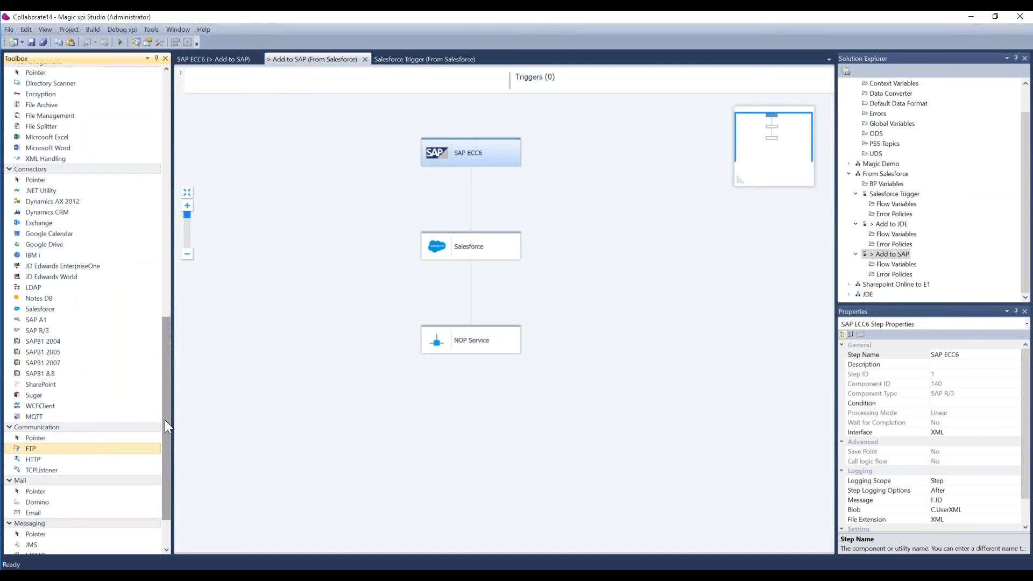
scroll(164, 420, "down", 2)
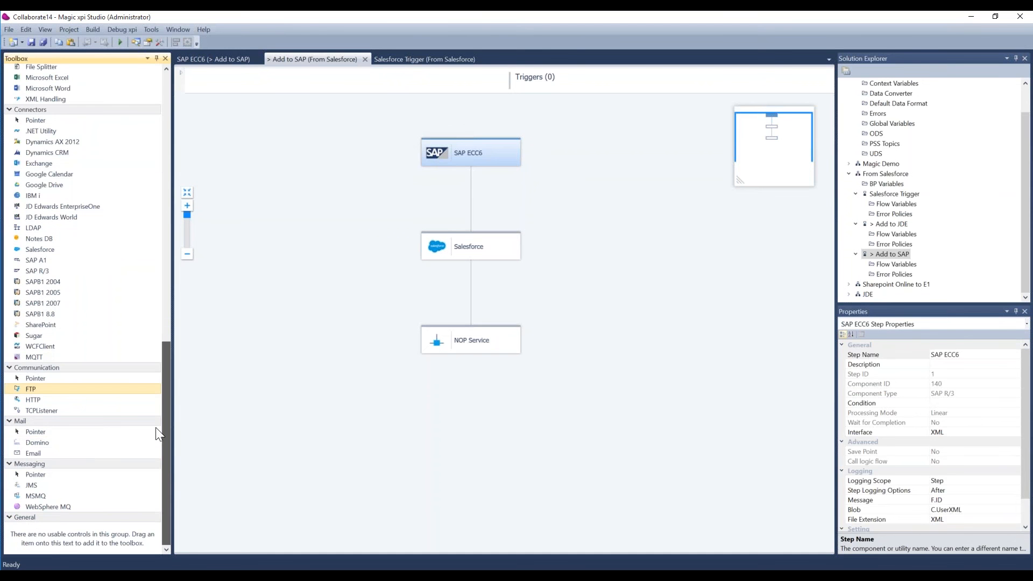
scroll(156, 425, "up", 2)
scroll(159, 398, "up", 3)
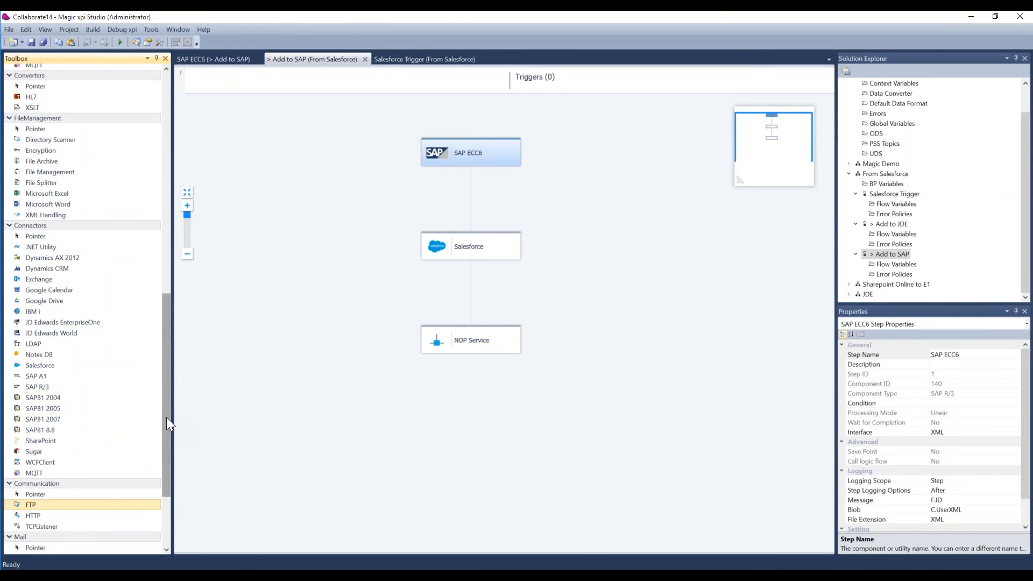
left_click_drag(166, 418, 166, 430)
scroll(167, 440, "down", 2)
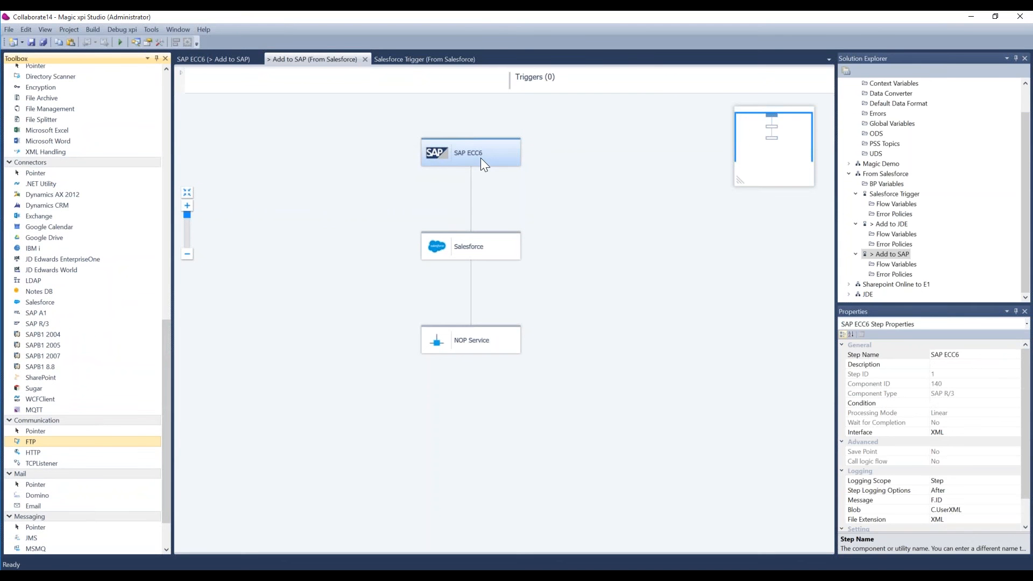
Return to the Salesforce Trigger flow and examine the available trigger, converter, connector, communication and messaging components.
left_click(426, 60)
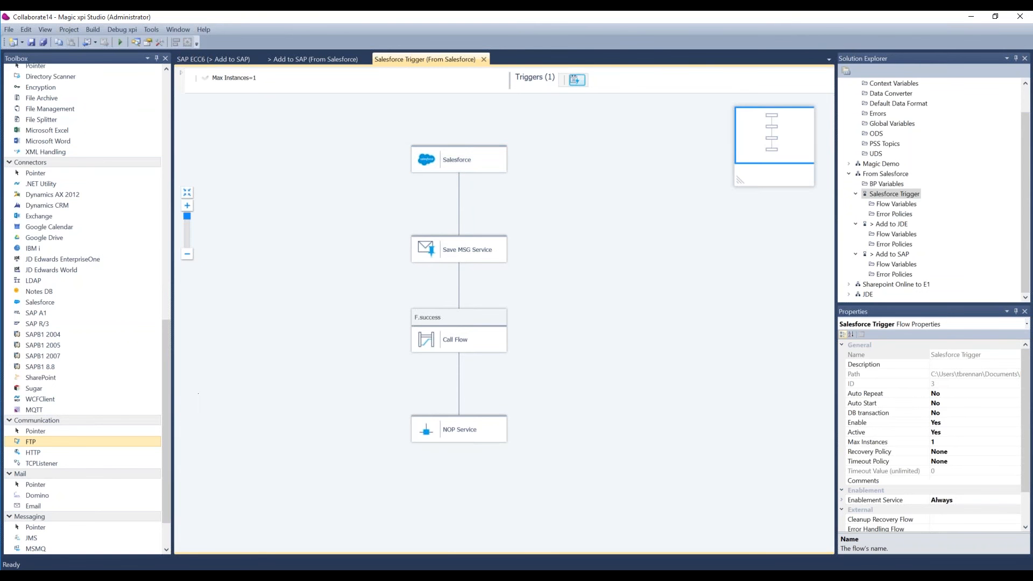
left_click_drag(167, 415, 173, 389)
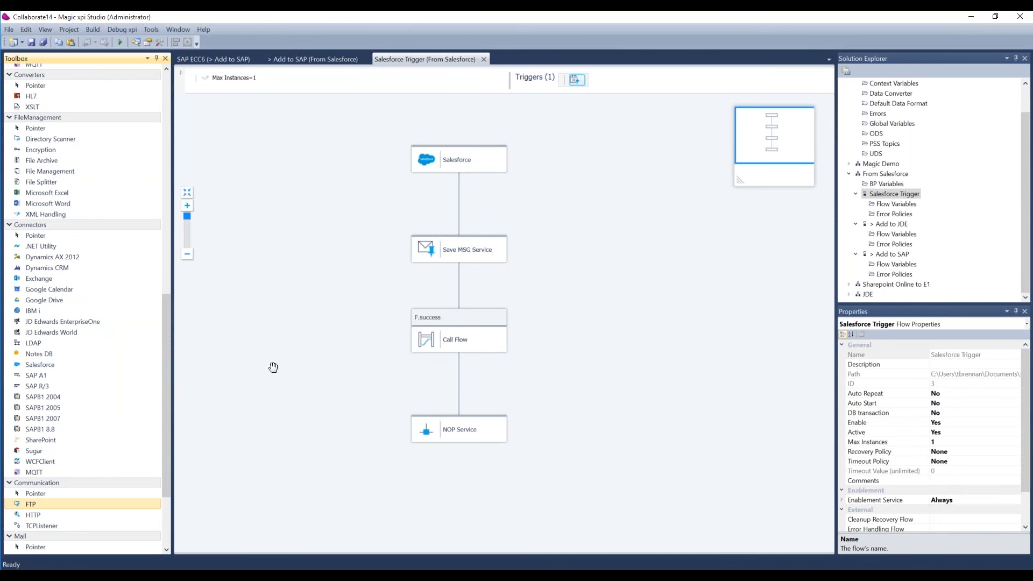
left_click_drag(167, 453, 166, 501)
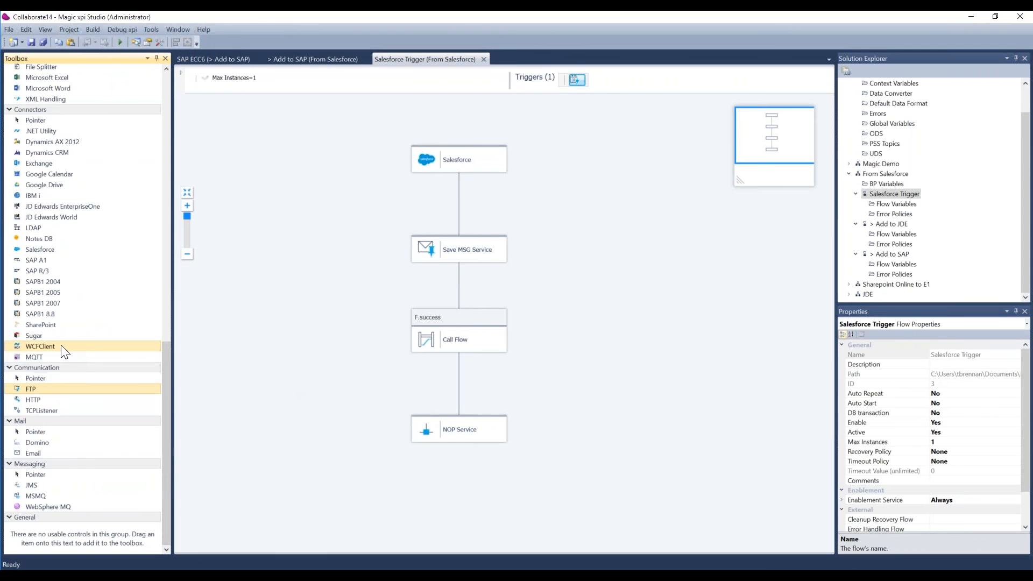
left_click(33, 399)
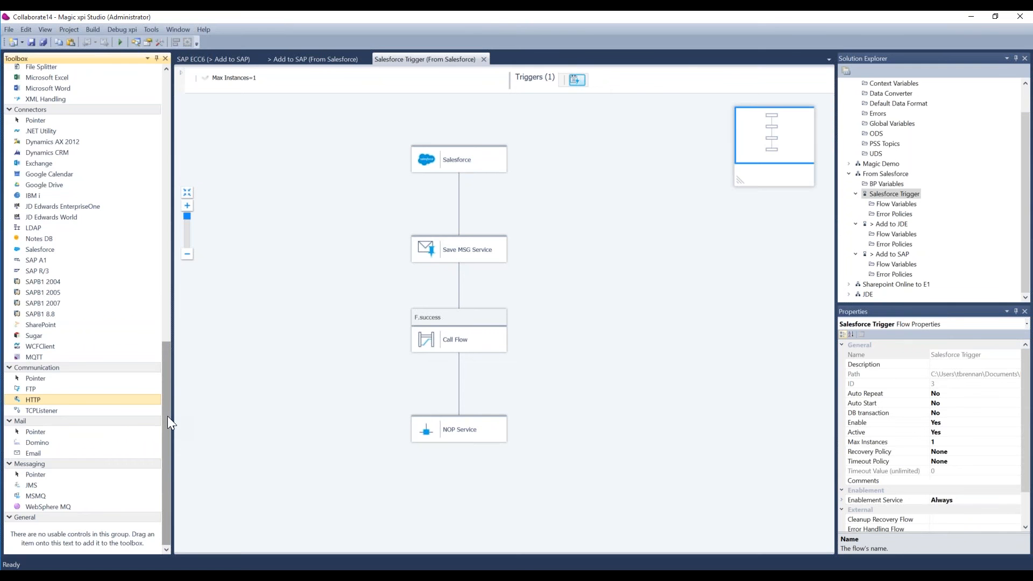
left_click_drag(168, 411, 171, 311)
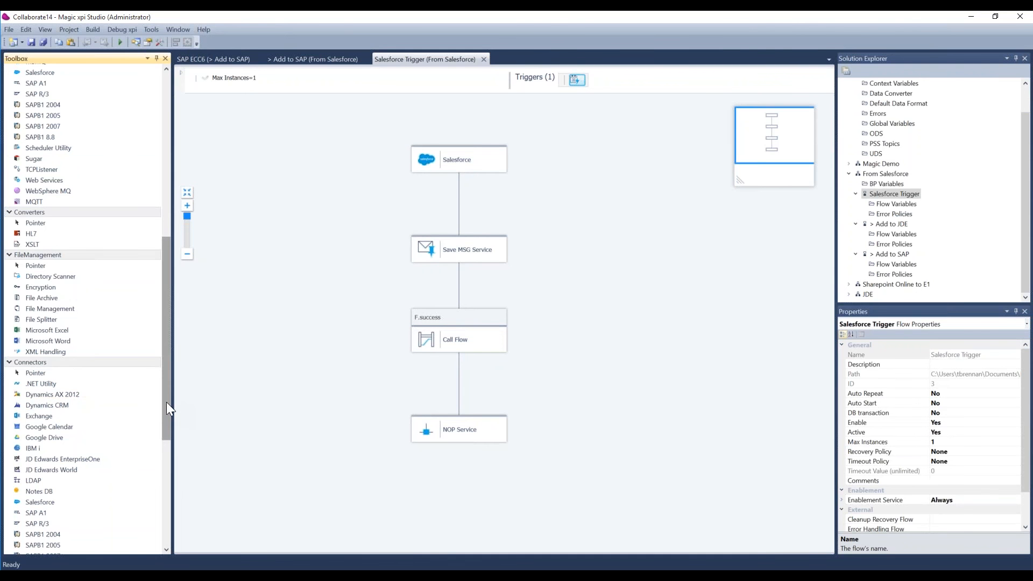
left_click_drag(167, 402, 174, 491)
left_click_drag(169, 449, 168, 456)
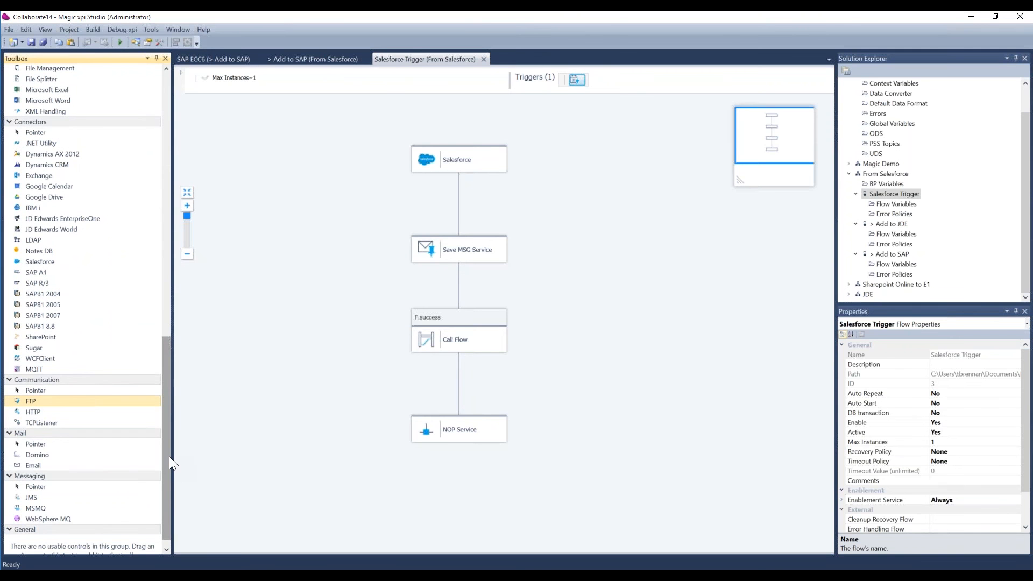
left_click_drag(169, 456, 179, 325)
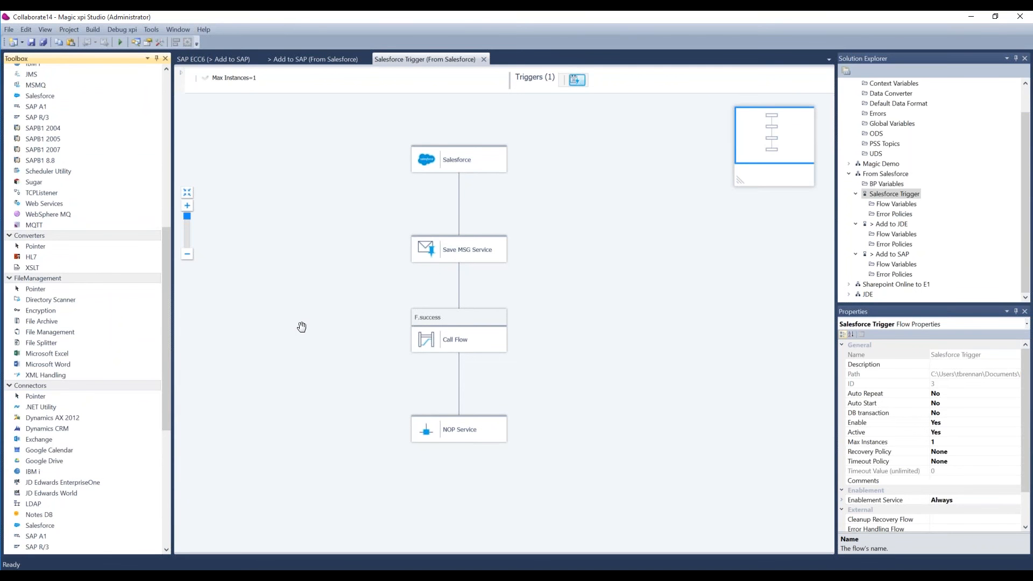
View the configuration of the Salesforce step in the Salesforce Trigger flow and close it without changes.
left_click(460, 166)
right_click(460, 165)
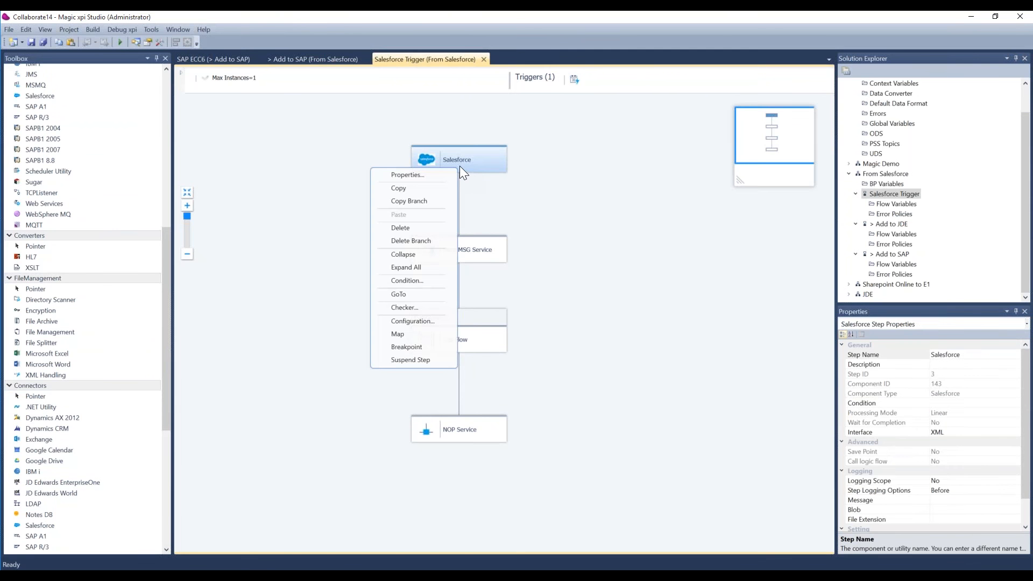
left_click(421, 320)
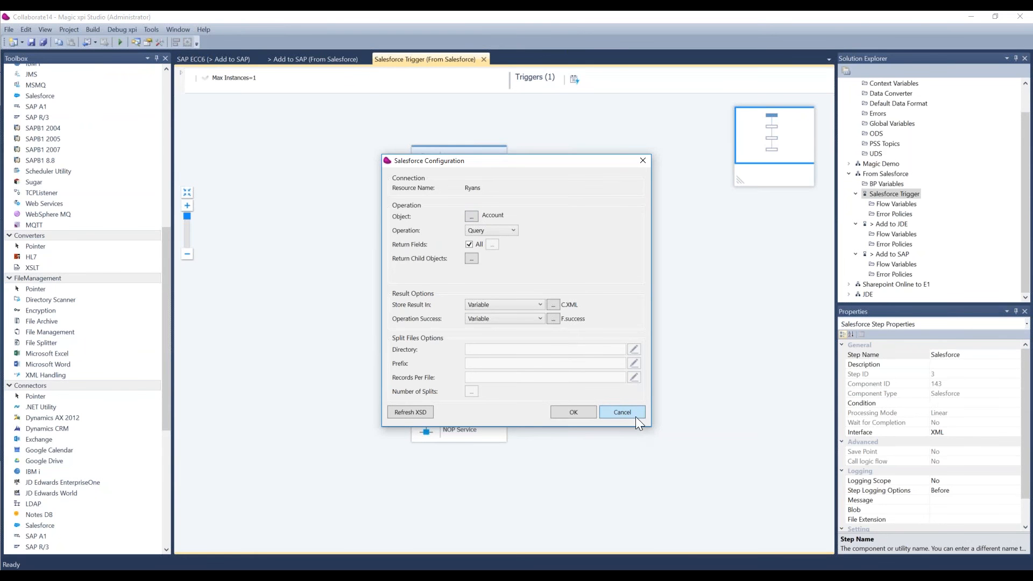
left_click(622, 412)
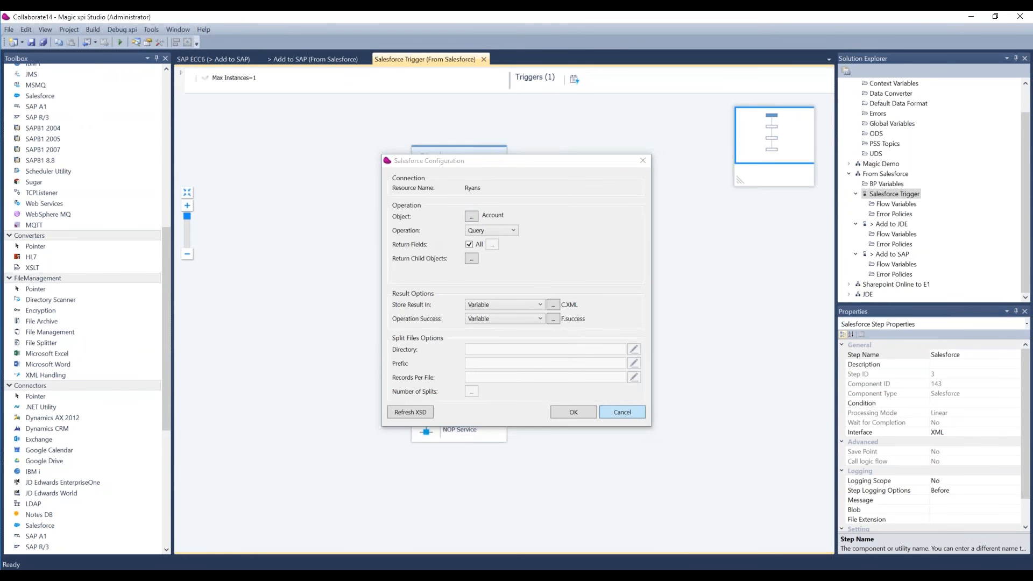
Return to the SAP ECC6 data mapping of the Add to SAP flow and examine its source fields and the PI_PERSONALDATA destination fields.
left_click(292, 58)
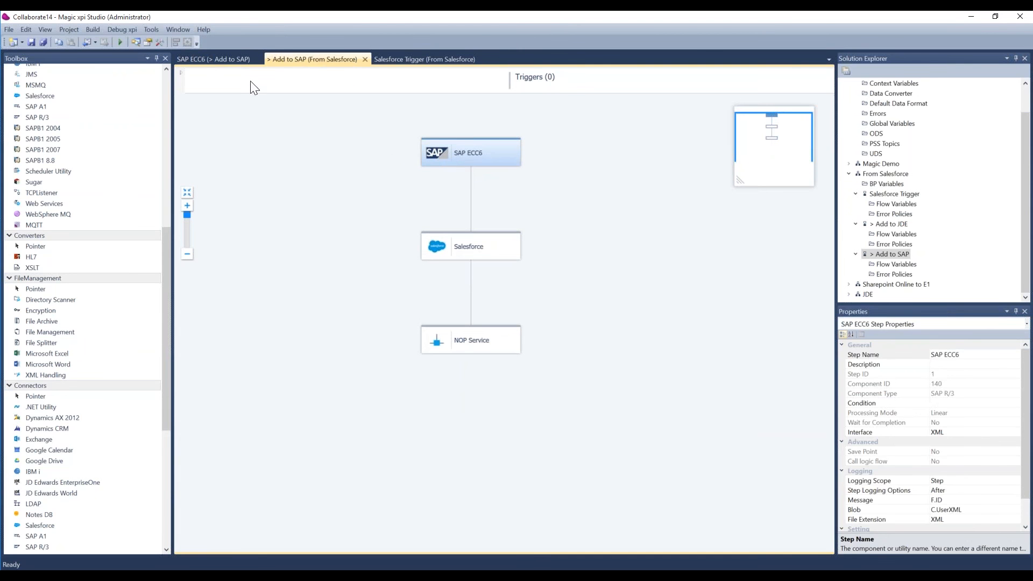
left_click(225, 56)
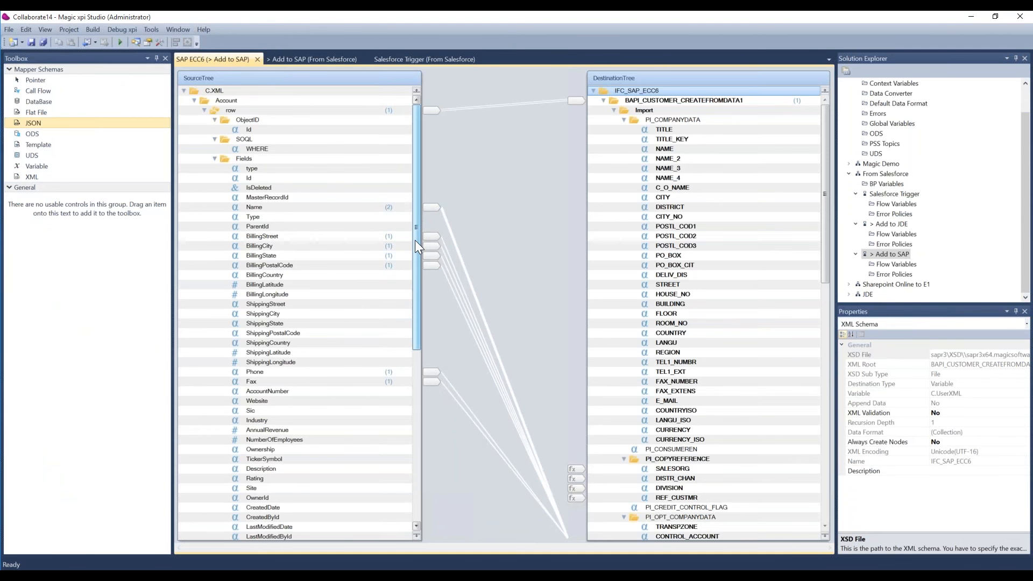
scroll(415, 240, "down", 2)
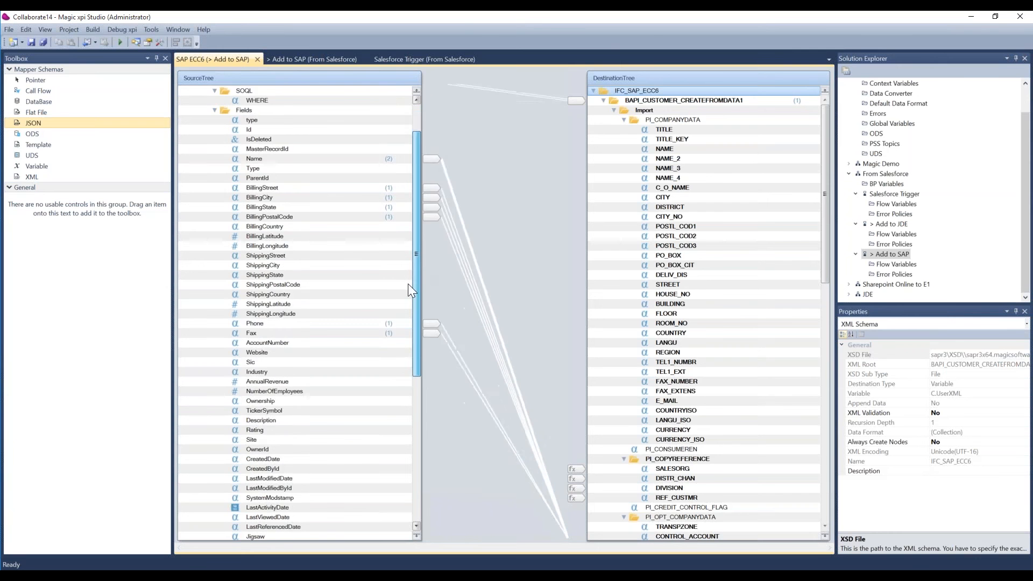
scroll(407, 284, "up", 2)
left_click_drag(826, 254, 826, 440)
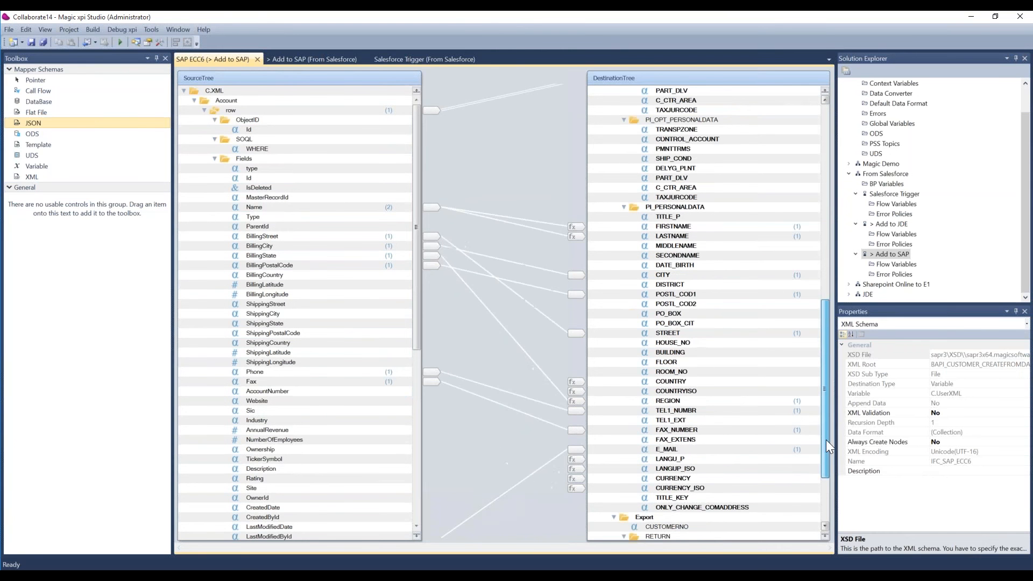
Map the source field ShippingCity to the destination field PO_BOX under PI_PERSONALDATA.
left_click(273, 314)
right_click(273, 314)
left_click(247, 345)
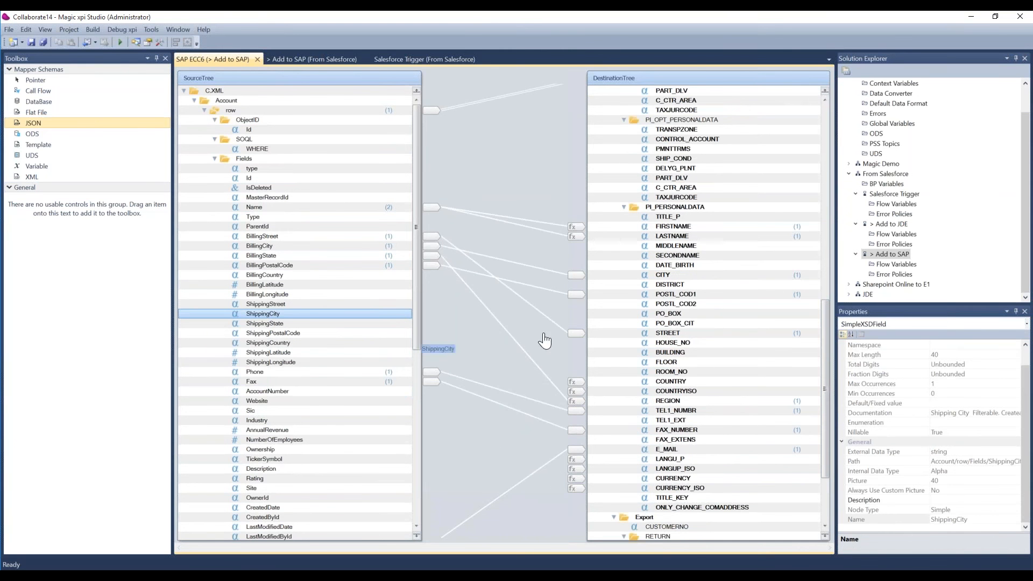
left_click(670, 315)
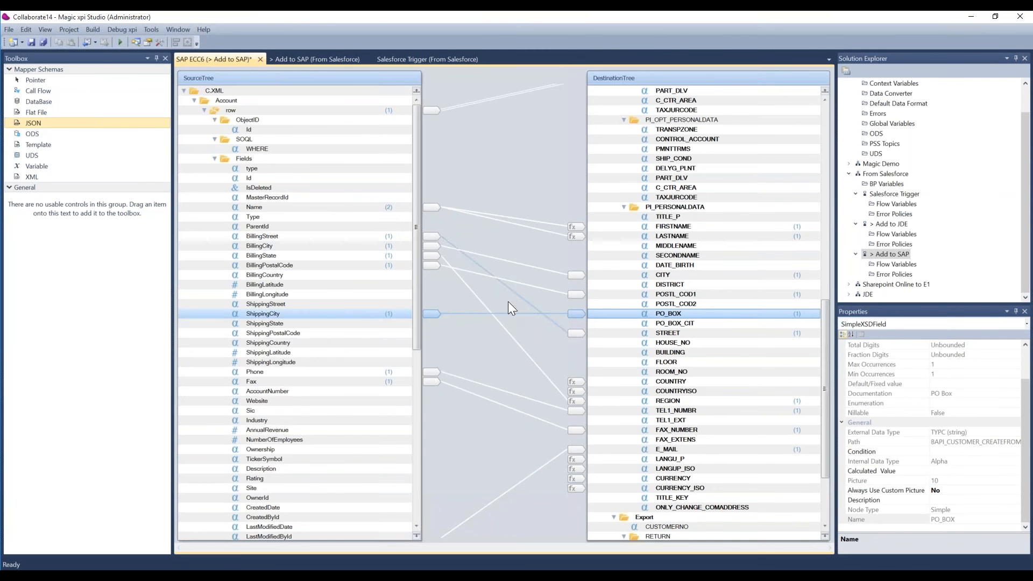
Check the mapping of the source Name field and view the calculated value expression of the LASTNAME destination field.
left_click(368, 209)
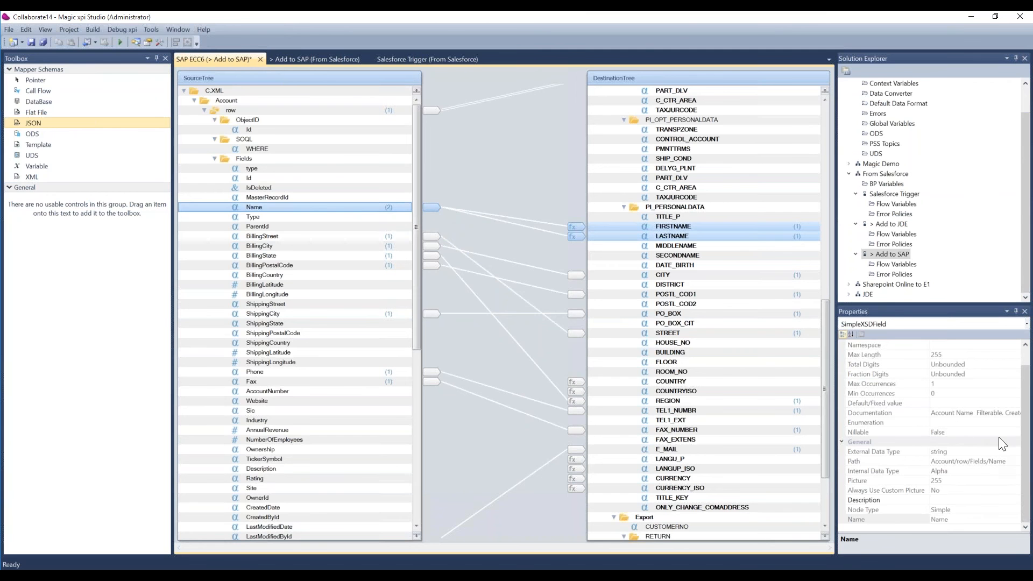
left_click(693, 236)
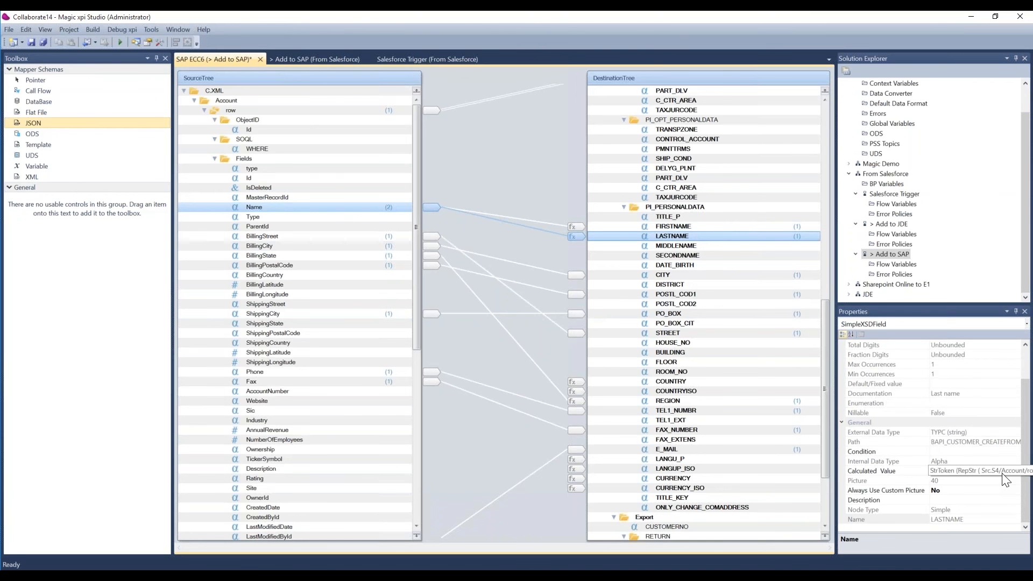
left_click(1004, 472)
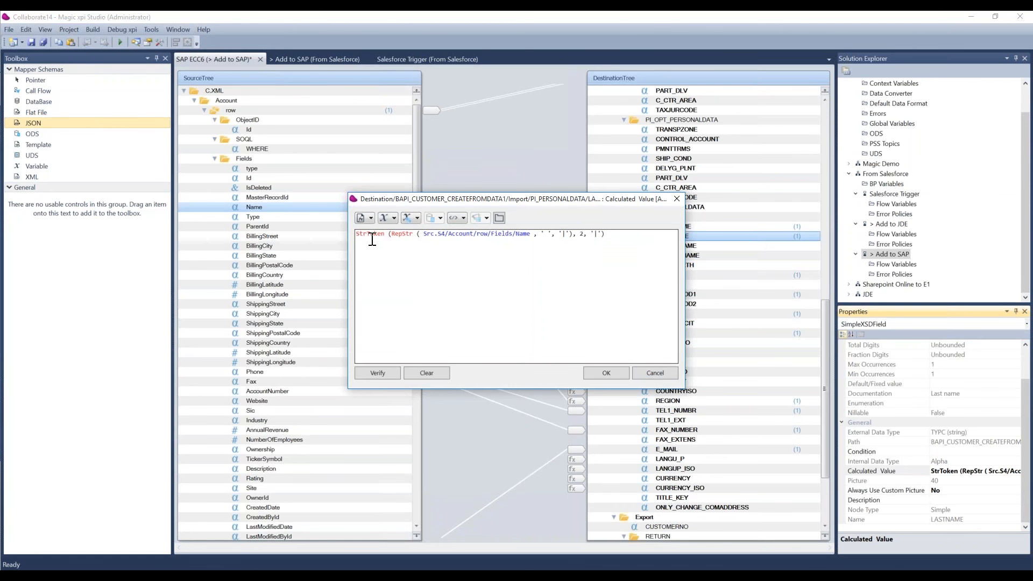
left_click(610, 375)
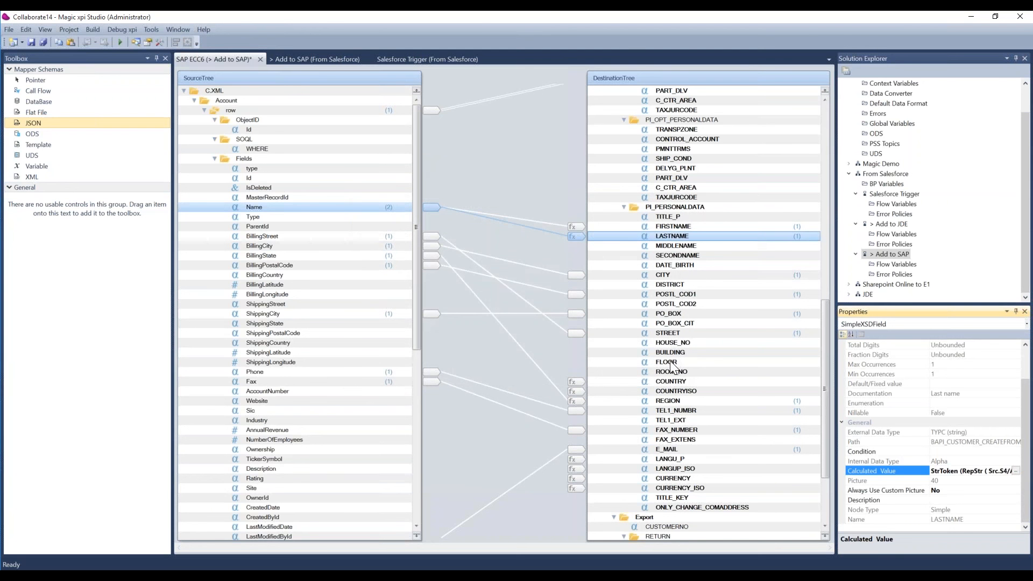
Open the calculated value expression of the FLOOR destination field and look through the available functions from ABS to GetDate.
left_click(670, 363)
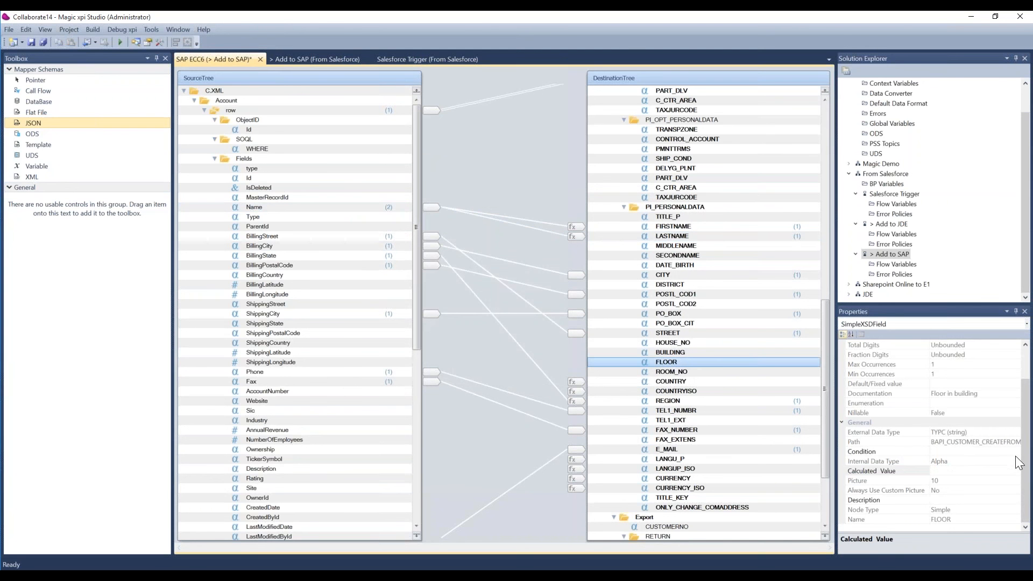
left_click(998, 453)
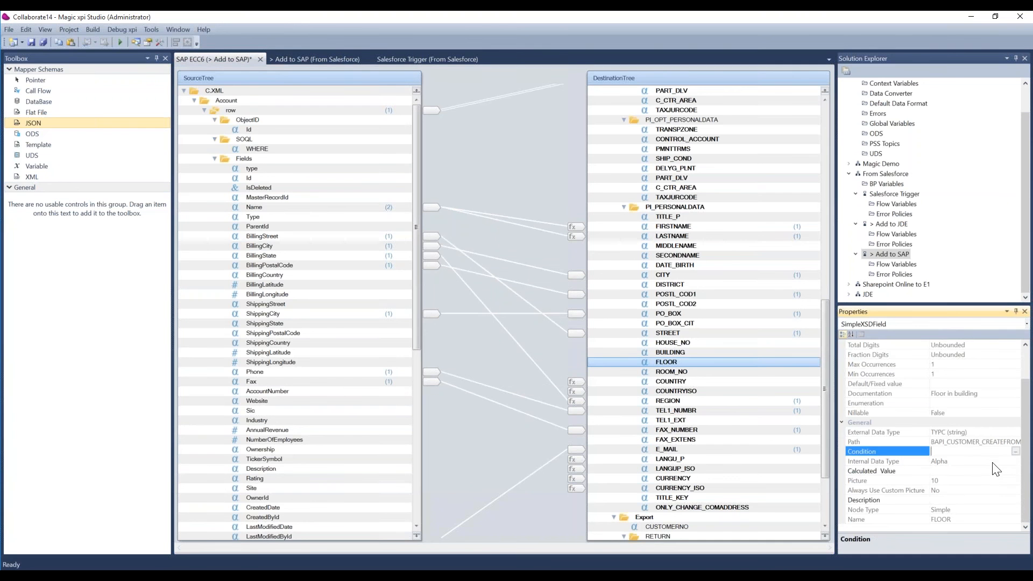
left_click(1010, 470)
left_click(1015, 470)
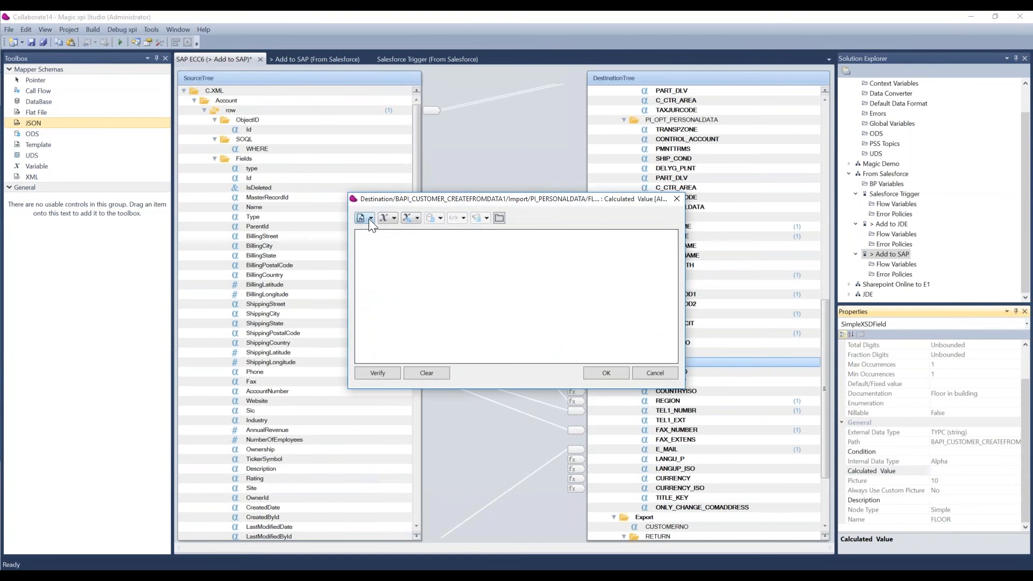
left_click(370, 219)
key("Down")
key("Down")
key("Down")
key("Down")
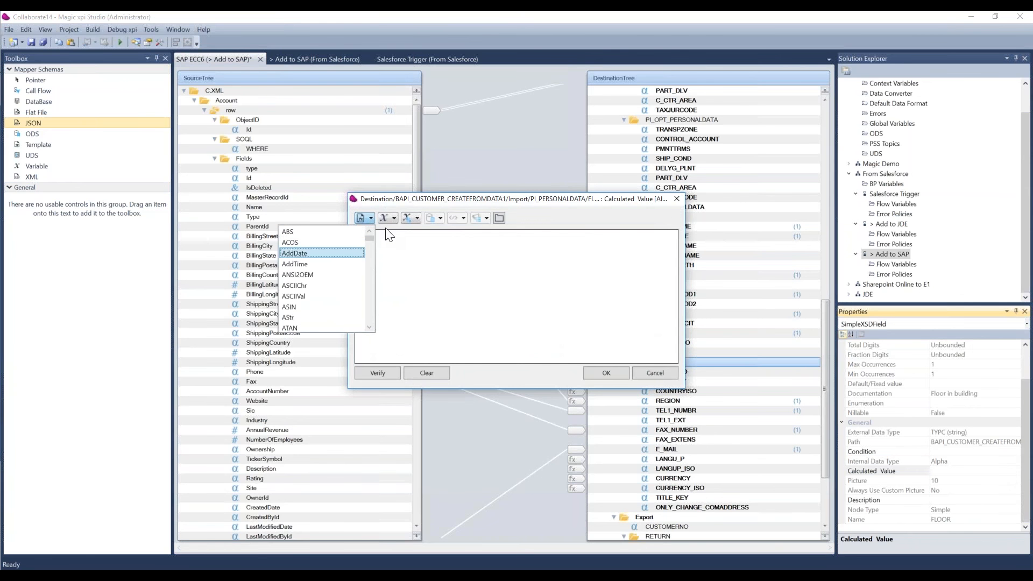
key("Down")
key("Down")
key("Down")
key("Down")
key("Down")
key("Down")
key("Down")
key("Down")
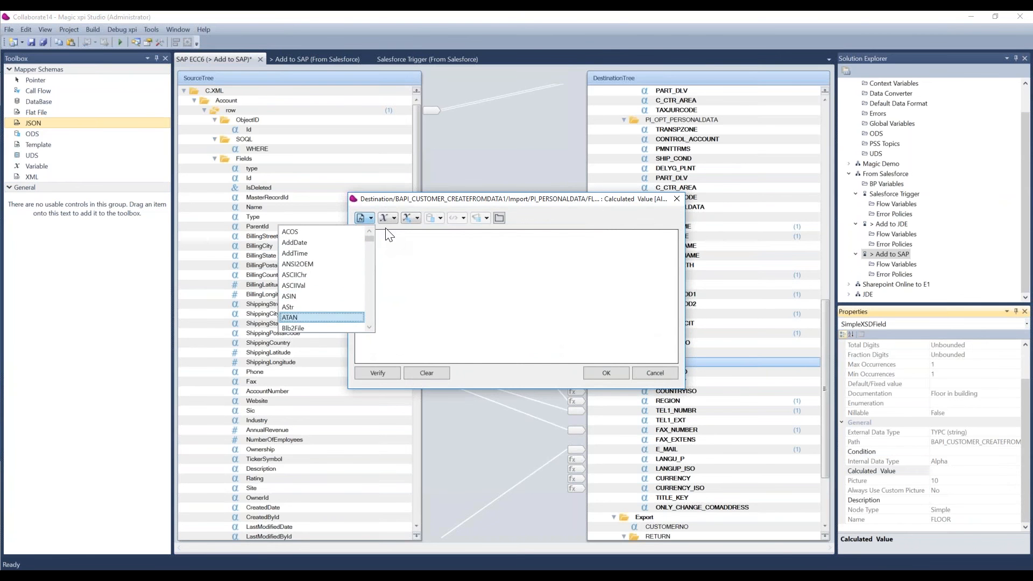
key("Down")
key("Down")
key("Down")
key("Down")
key("Down")
key("Down")
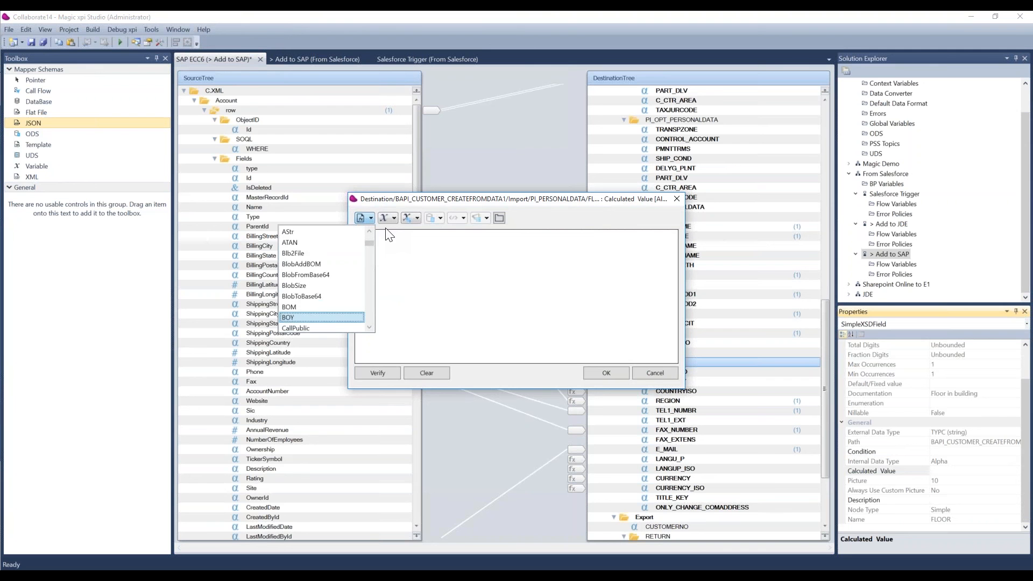
key("Down")
key("Down")
key("Down")
key("Down")
key("Up")
key("Up")
key("Up")
key("Up")
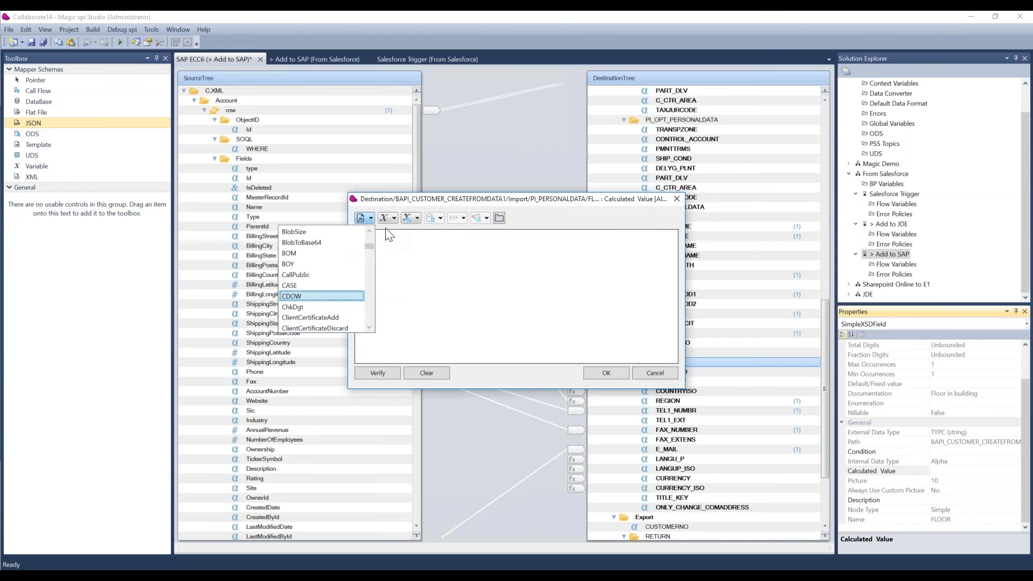
key("Up")
key("Up")
key("Up")
key("Up")
key("Up")
key("Up")
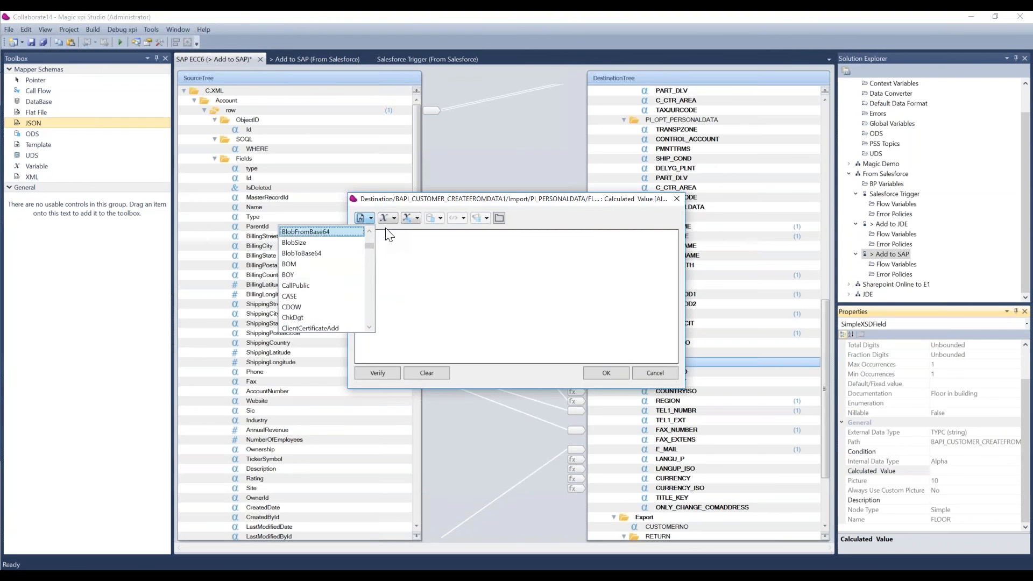
key("Down")
key("Down")
key("Down")
key("Down")
key("Down")
key("Down")
key("Down")
key("Down")
key("Down")
key("Down")
key("Down")
key("Down")
key("Down")
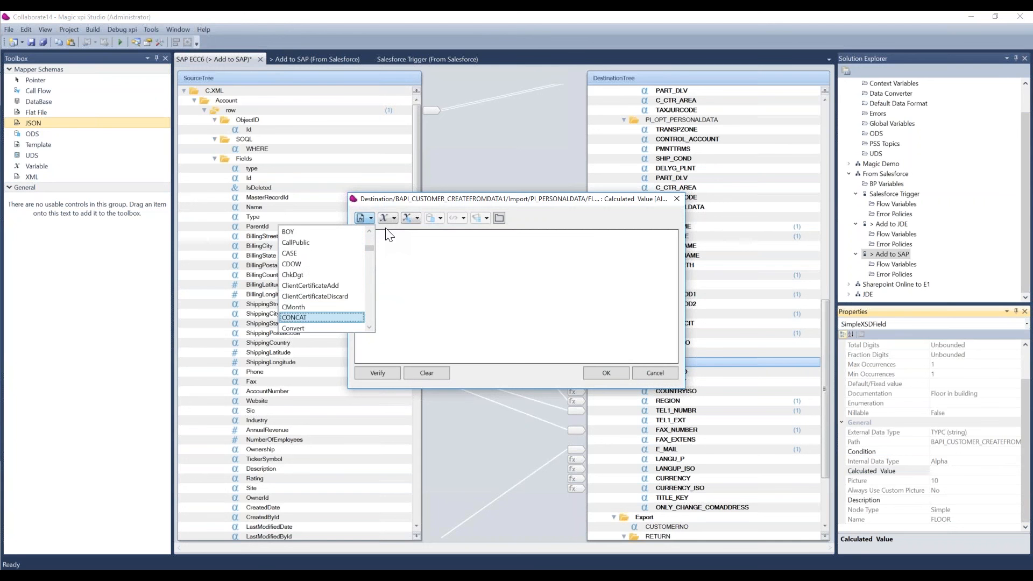
key("Down")
key("Down")
key("Down")
key("Down")
key("Down")
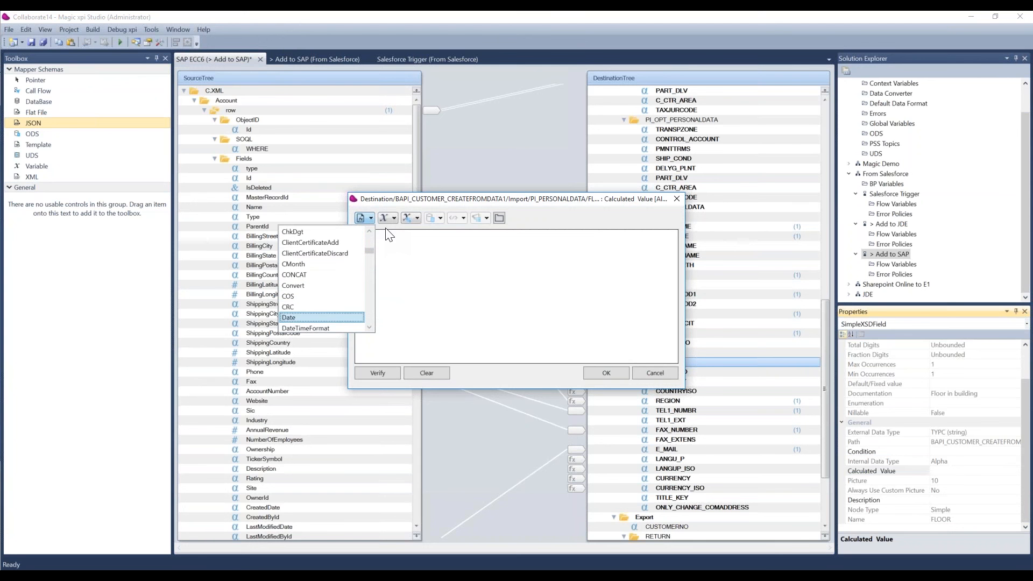
key("Down")
key("Down")
key("Down")
key("Up")
key("Up")
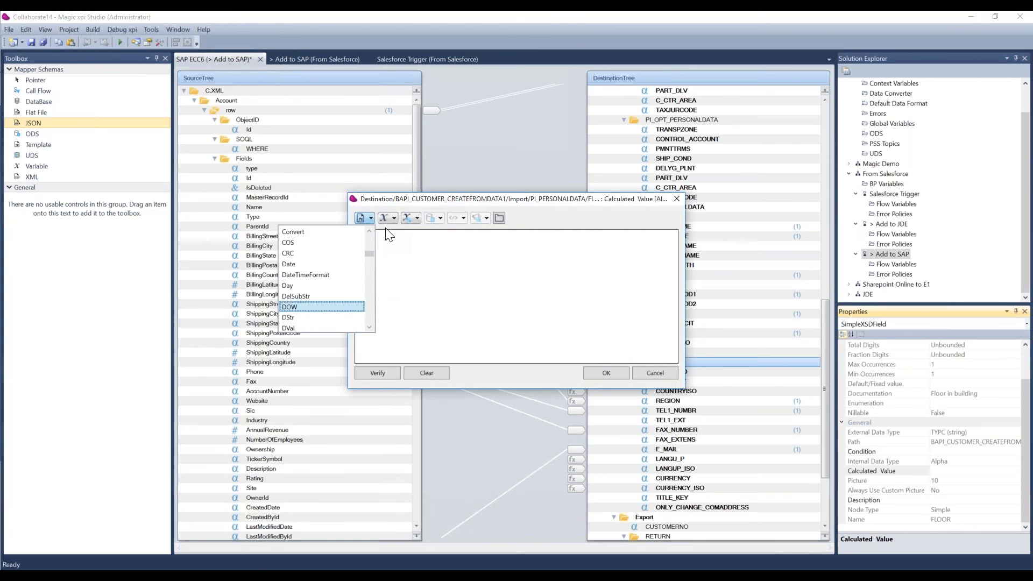
key("Down")
key("Up")
key("Up")
key("Down")
key("Down")
key("Down")
key("Down")
key("Down")
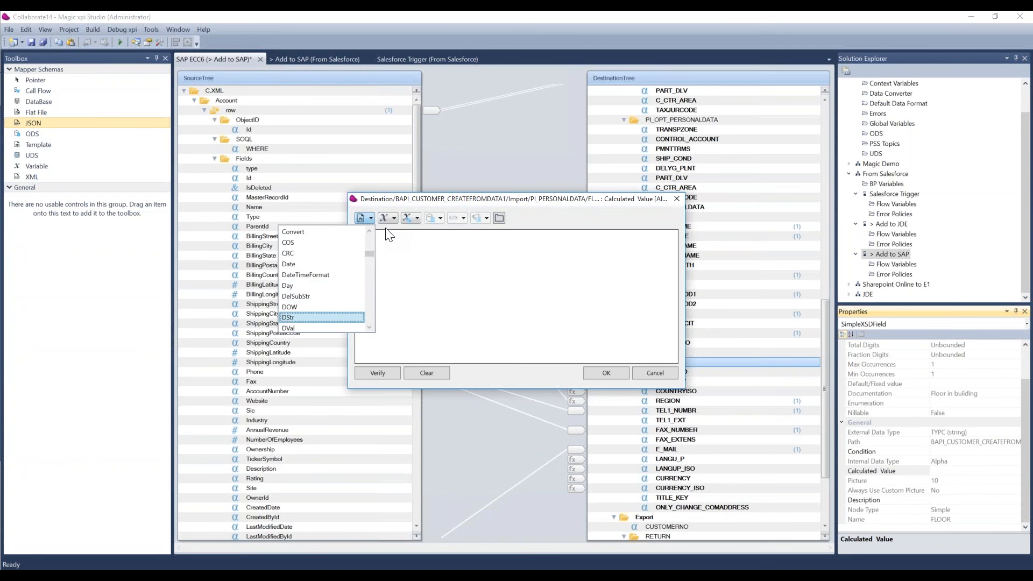
key("Down")
key("Down")
key("Down")
key("Down")
key("Down")
key("Down")
key("Down")
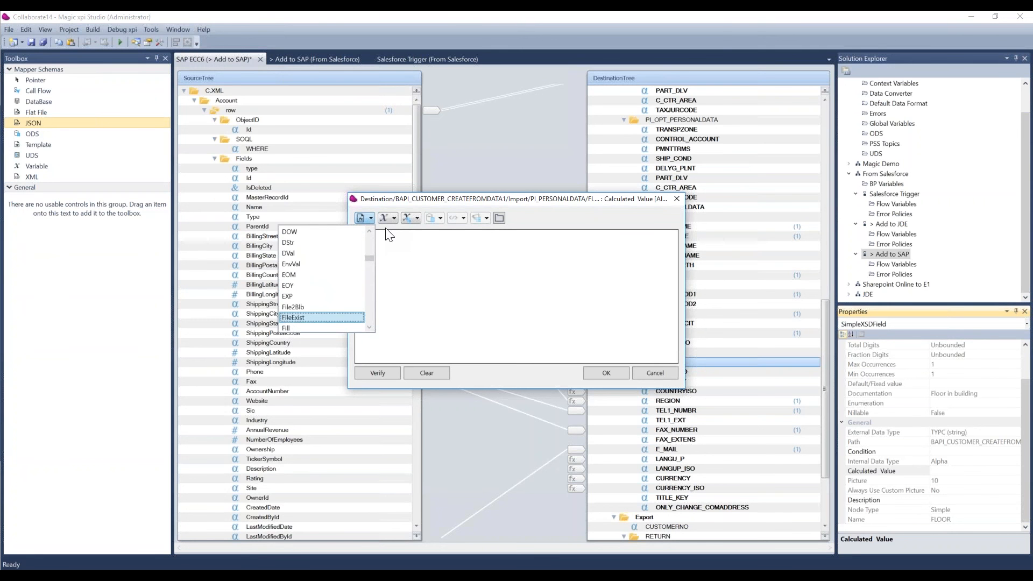
key("Down")
key("Down")
key("Down")
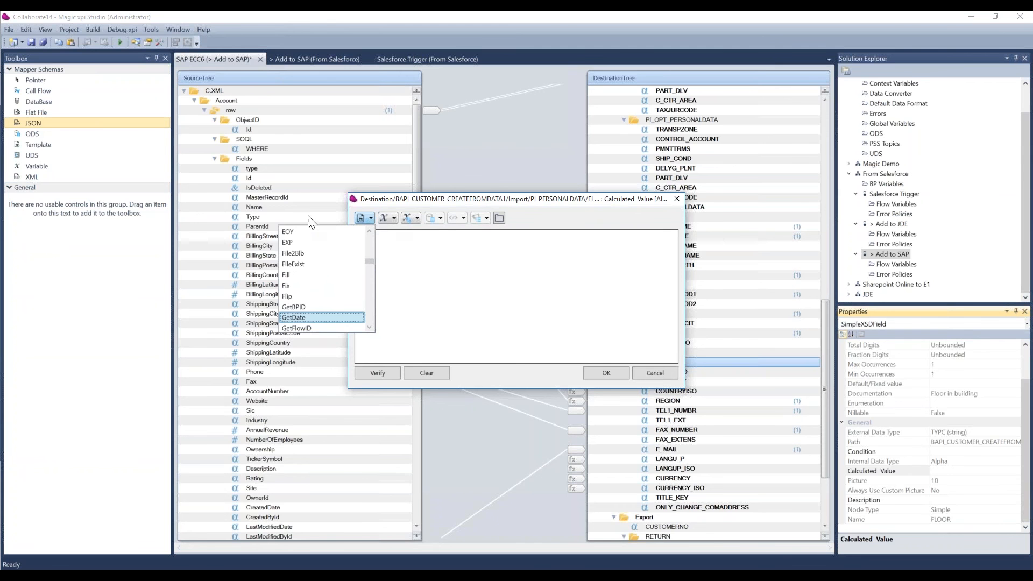
Try the GetDate function in the FLOOR field's calculated value expression and discard the expression.
double_click(298, 318)
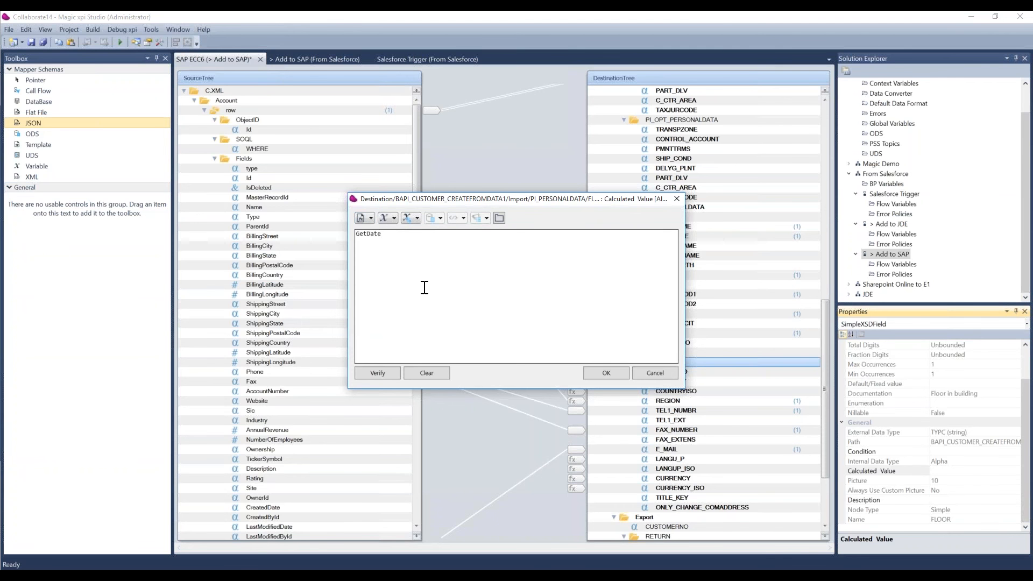
type("(")
left_click(655, 374)
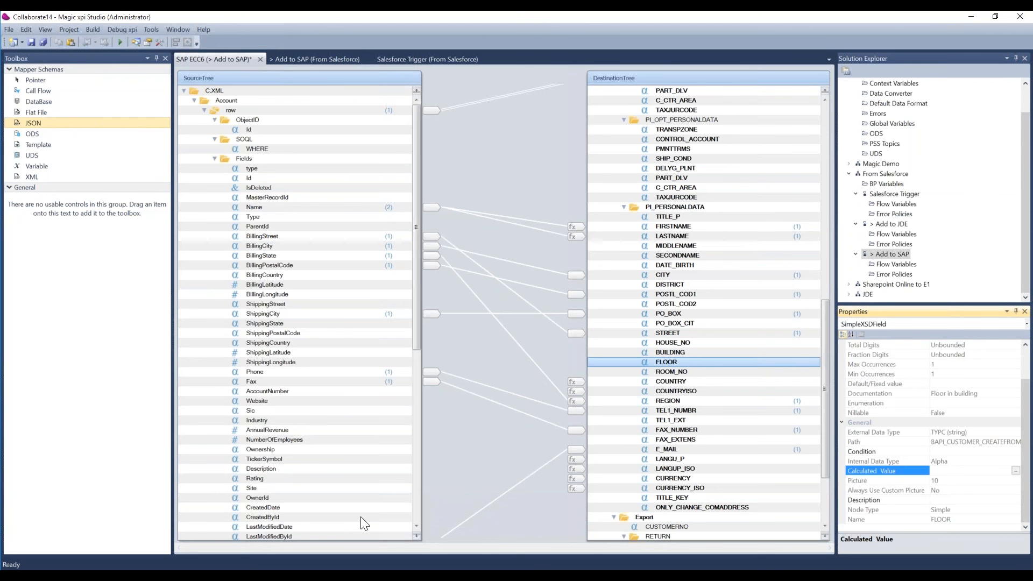
Switch to Magic Monitor in the browser, list projects of all statuses, and display the activity log of MUC_2016.
left_click(224, 577)
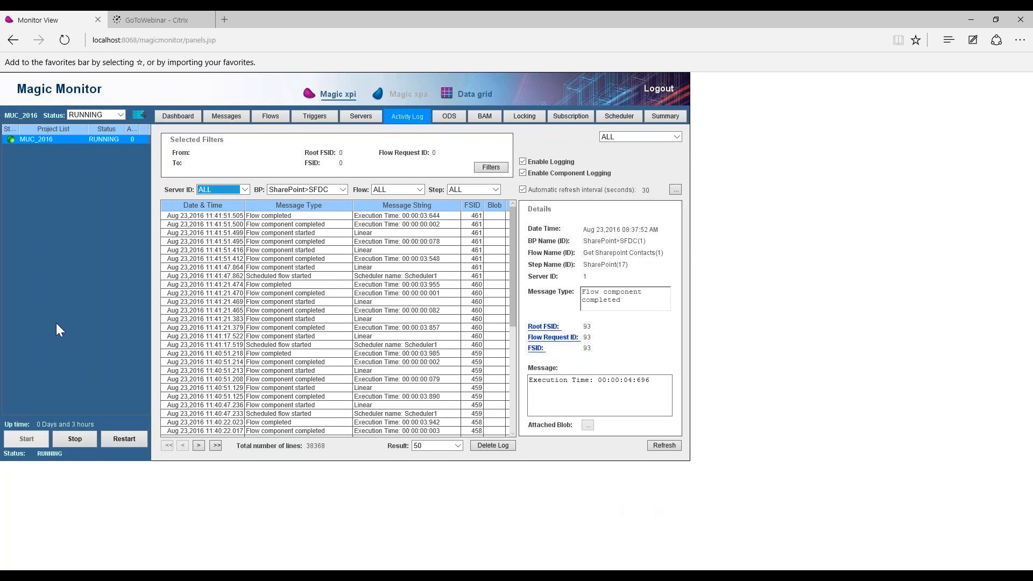
left_click(119, 117)
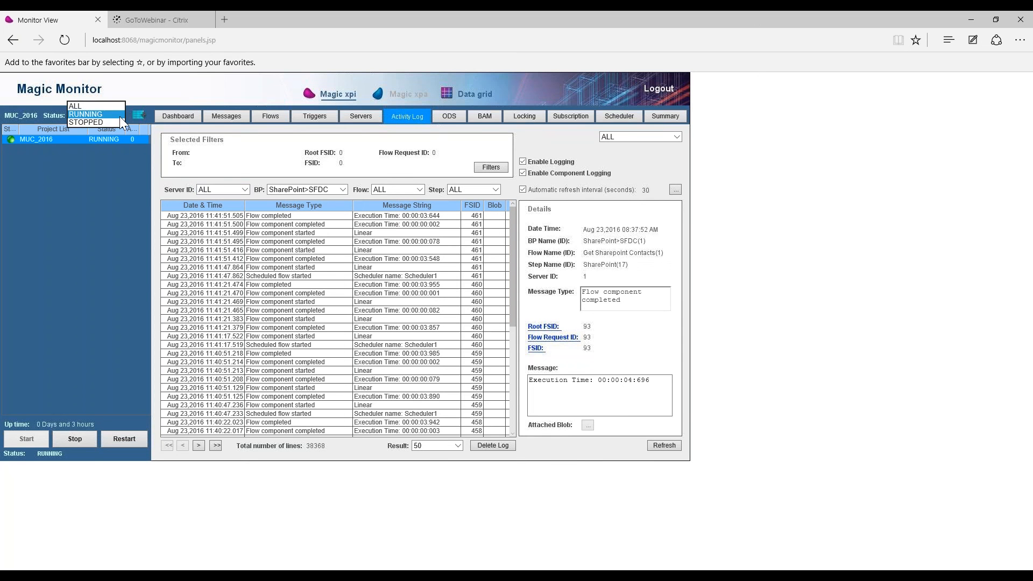
left_click(92, 107)
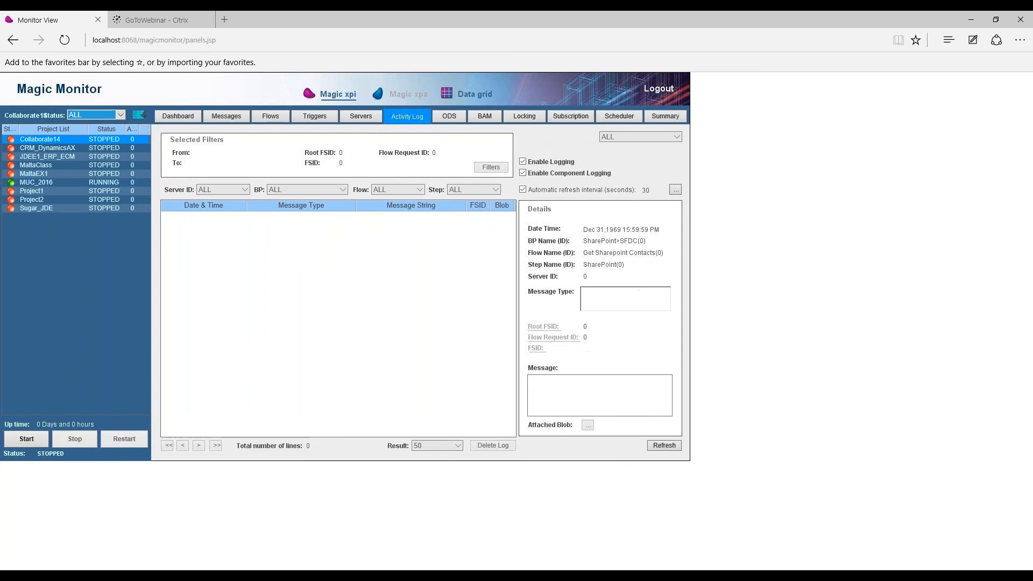
left_click(57, 185)
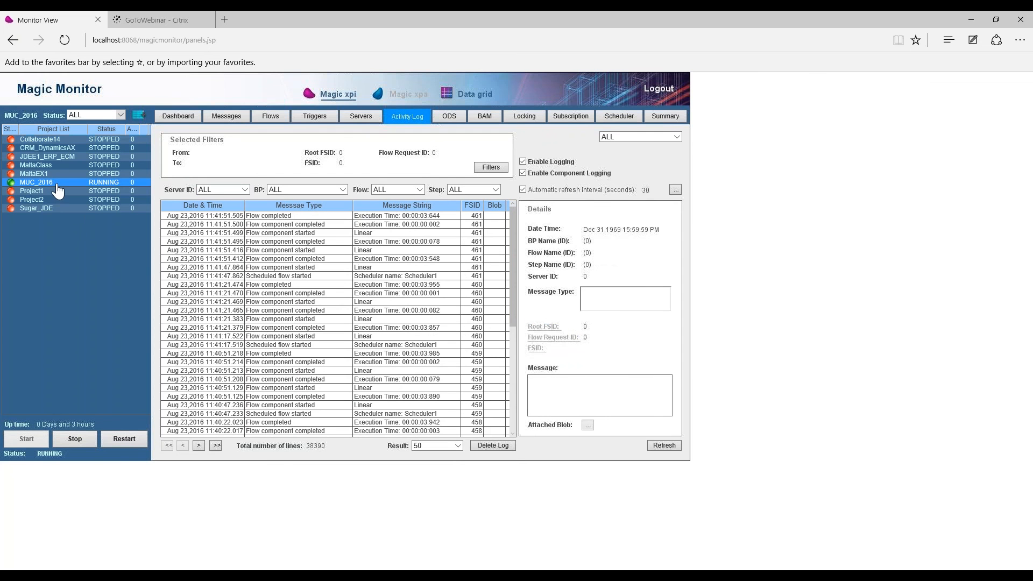
Limit the project list to running projects and set the activity log's BP filter to ALL.
left_click(119, 113)
left_click(112, 123)
left_click(308, 191)
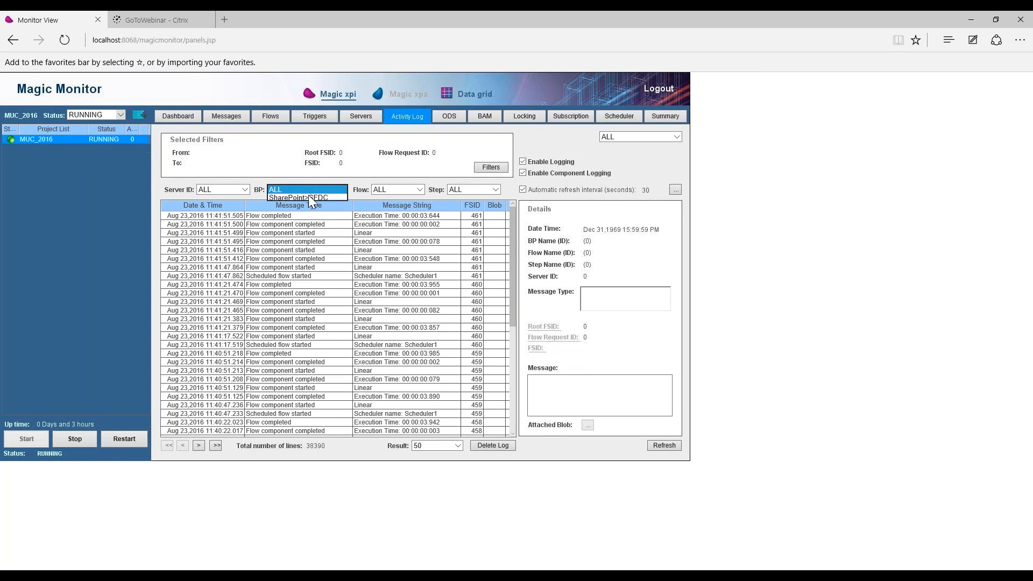
left_click(308, 193)
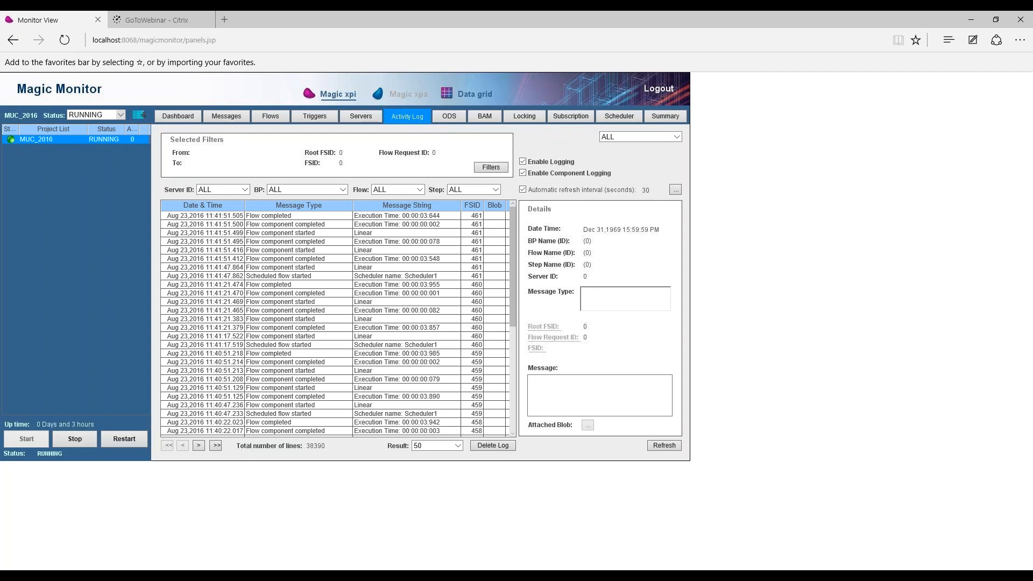
Display the details of the 11:41:21.470 log entry, and in Magic xpi Studio view the Add to SAP and Salesforce Trigger flows.
left_click(433, 294)
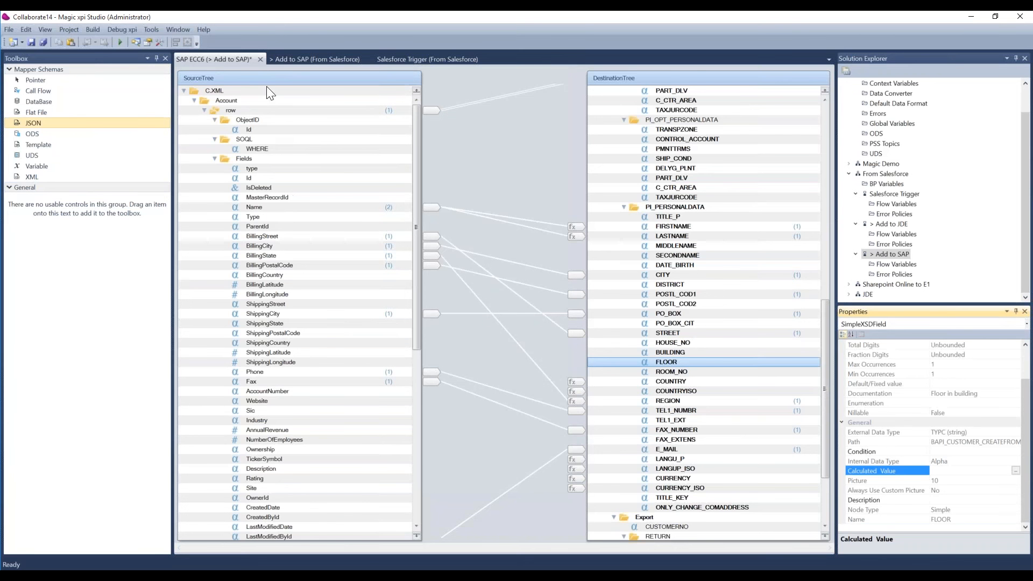
left_click(336, 57)
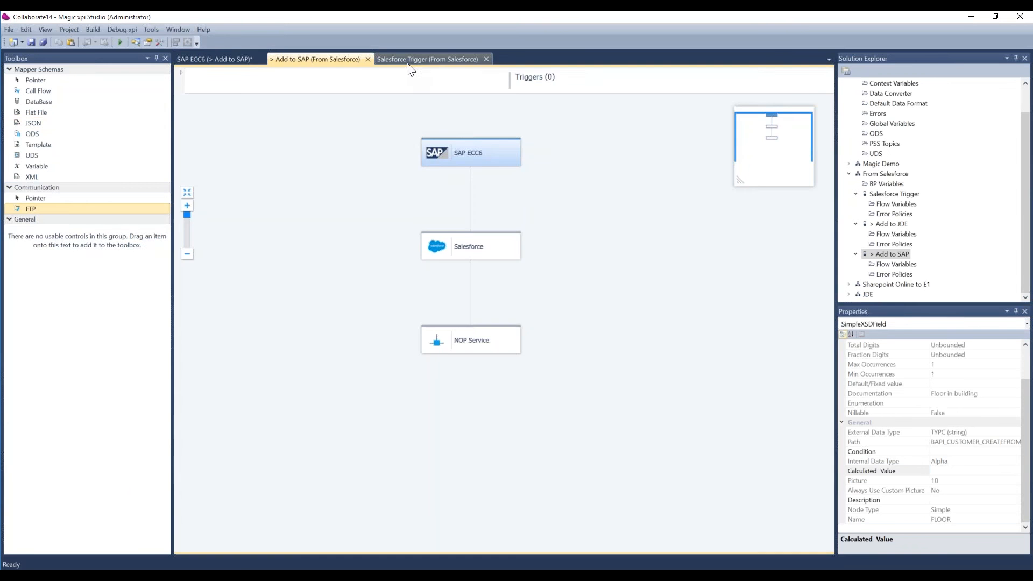
left_click(414, 60)
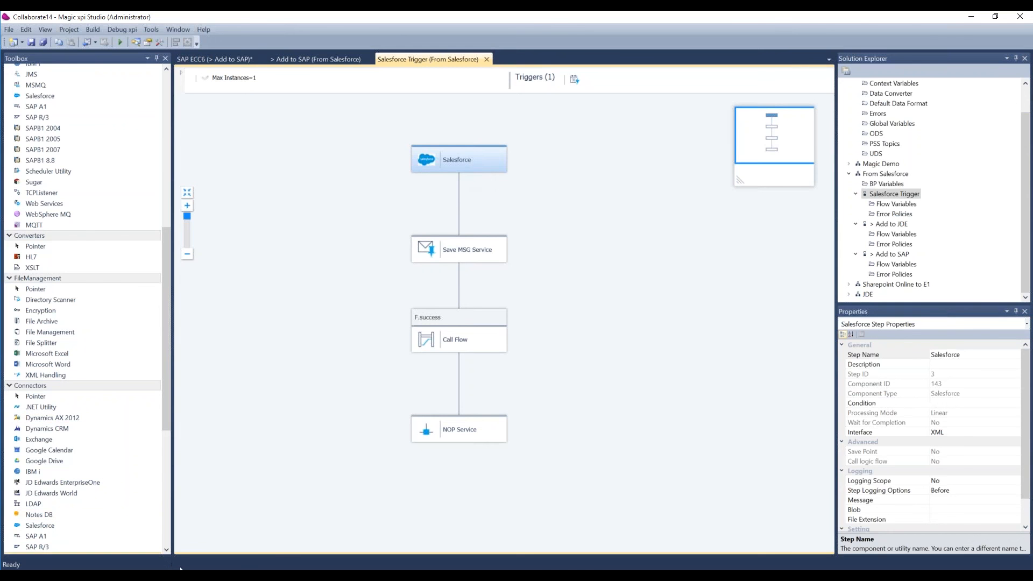
Switch back to Magic Monitor in the browser and look through the activity log down to the last listed entries.
mouse_move(224, 576)
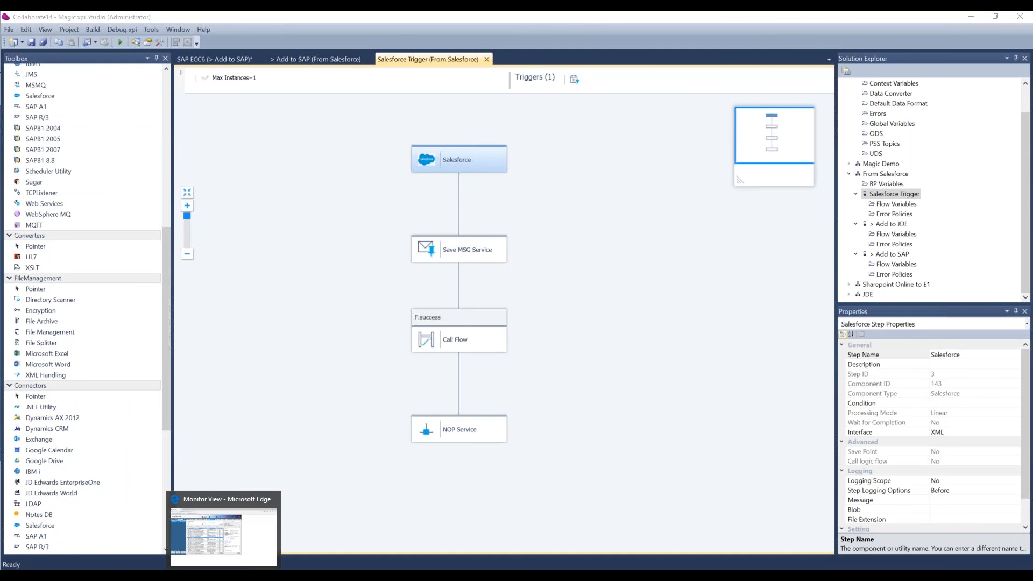
left_click(223, 576)
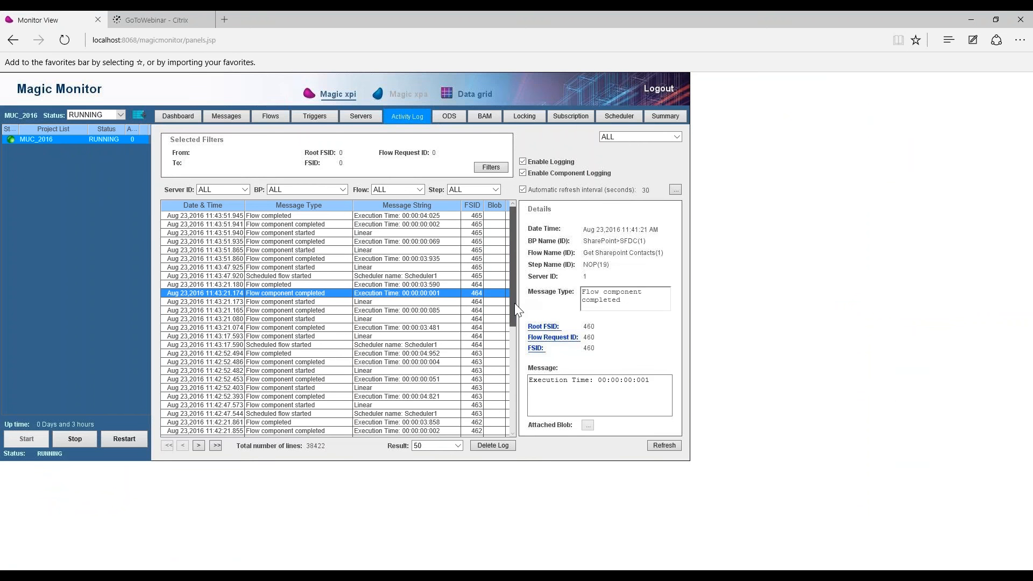
scroll(515, 302, "down", 6)
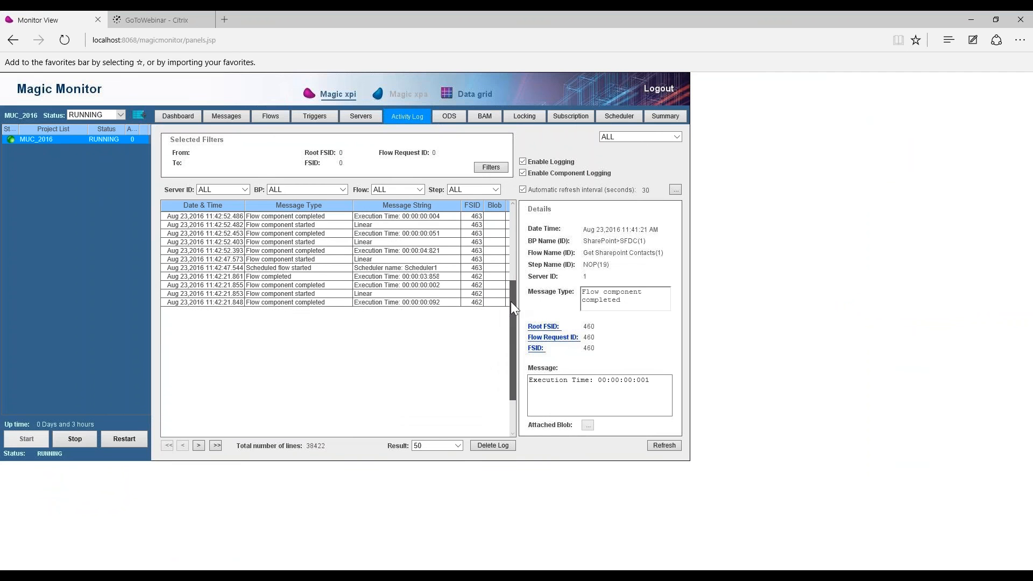